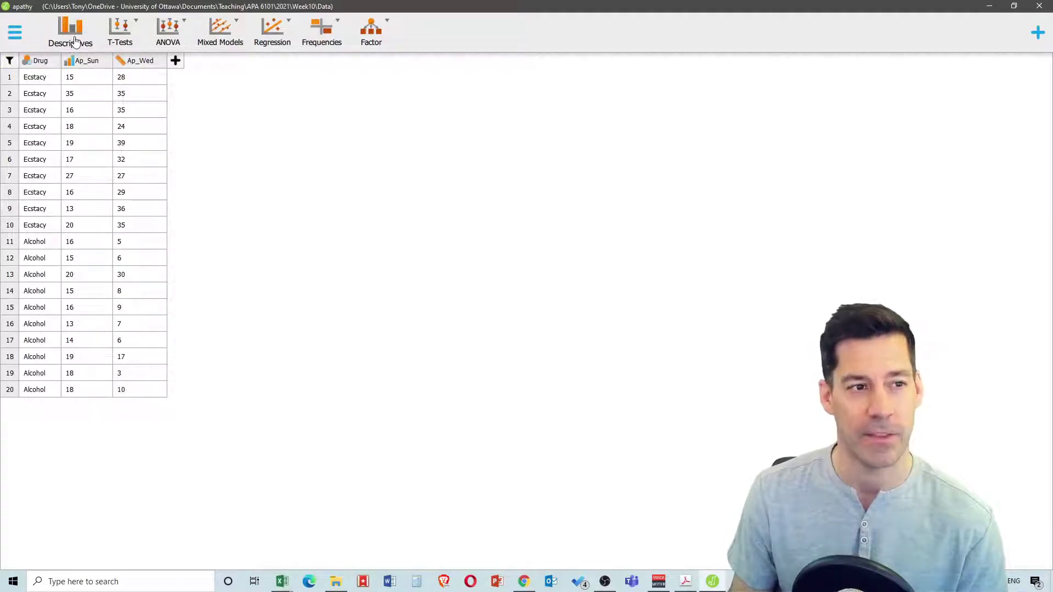
# Start a Descriptives analysis of Ap_Sun split by Drug
pyautogui.click(75, 40)
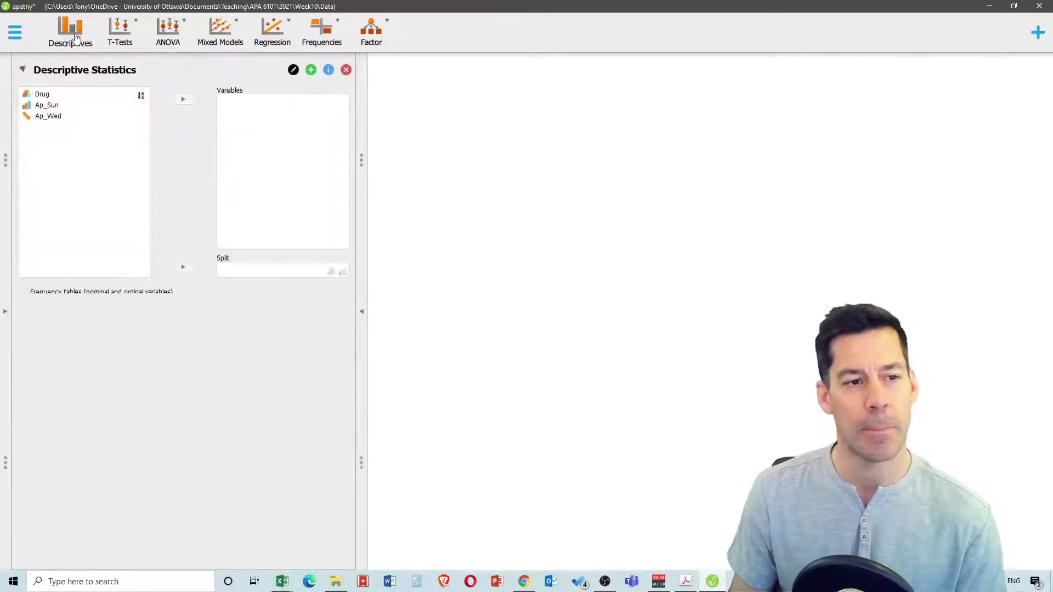
pyautogui.click(46, 94)
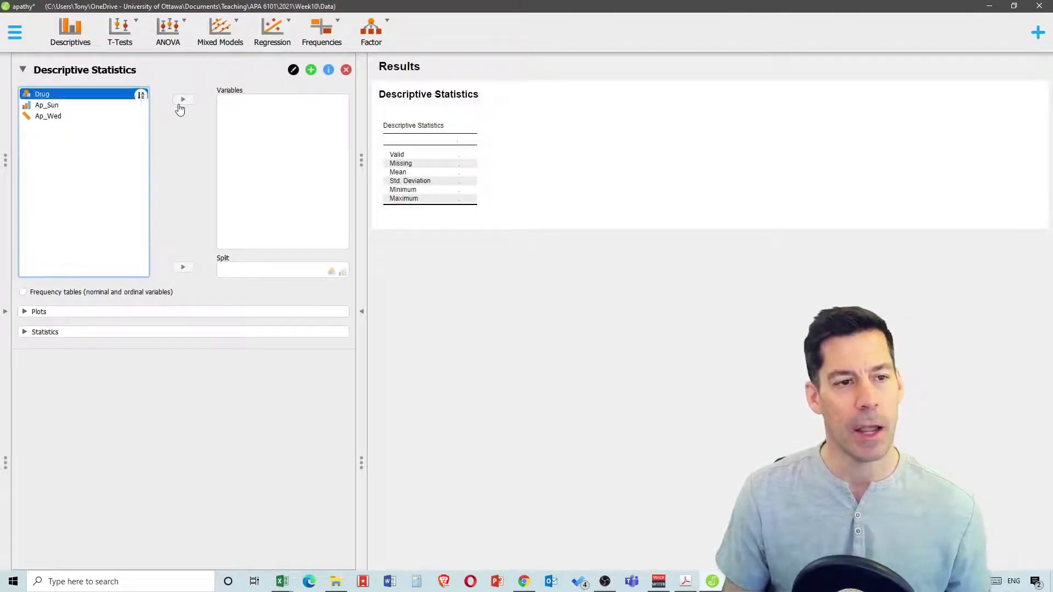
pyautogui.click(70, 107)
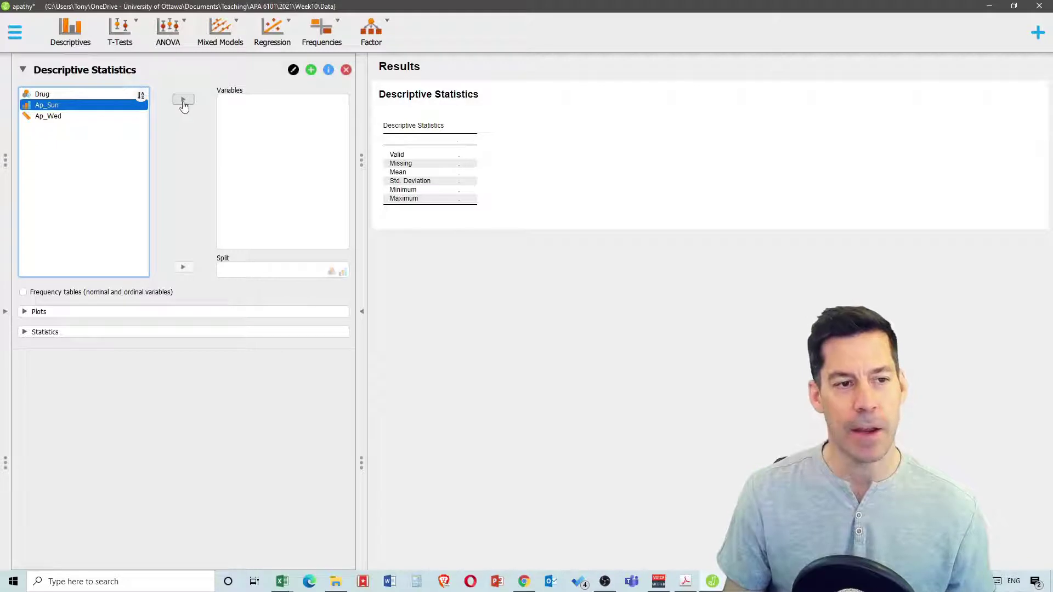
pyautogui.click(182, 102)
pyautogui.click(71, 94)
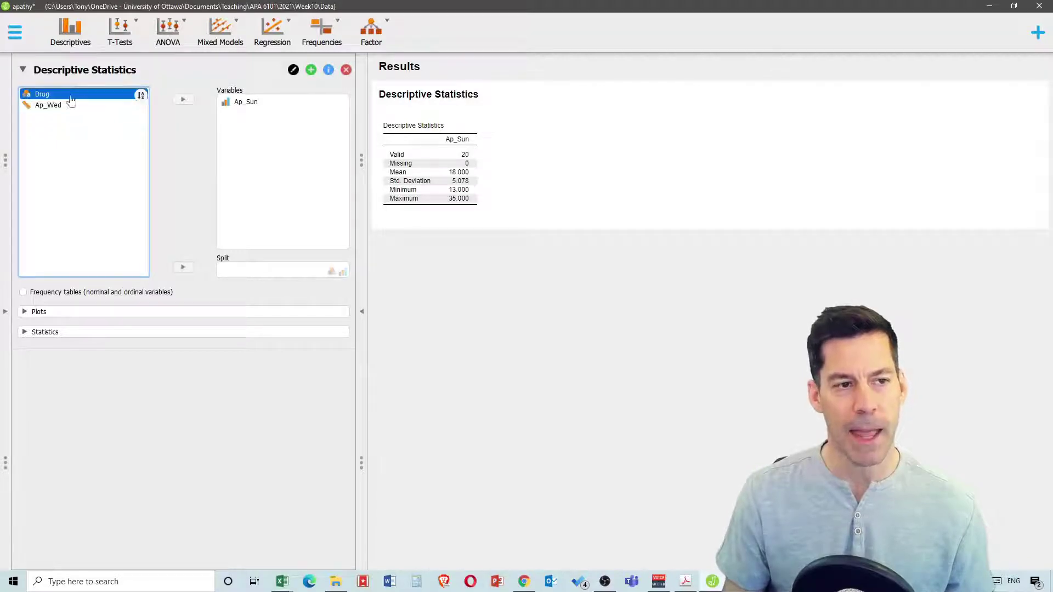
pyautogui.click(186, 267)
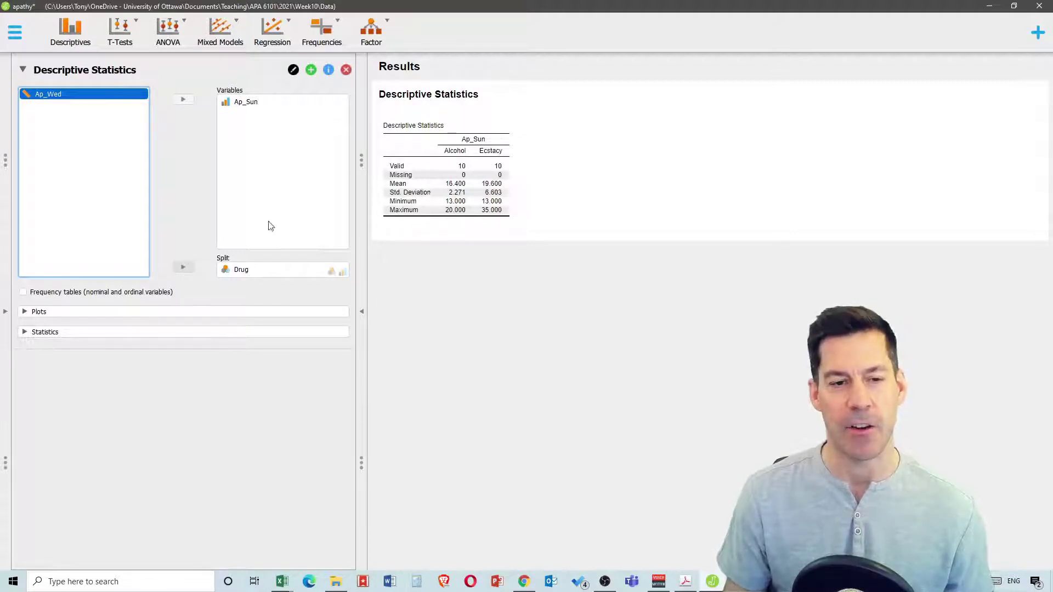
# Add median, skewness, kurtosis and the Shapiro-Wilk test to the descriptives table
pyautogui.click(23, 332)
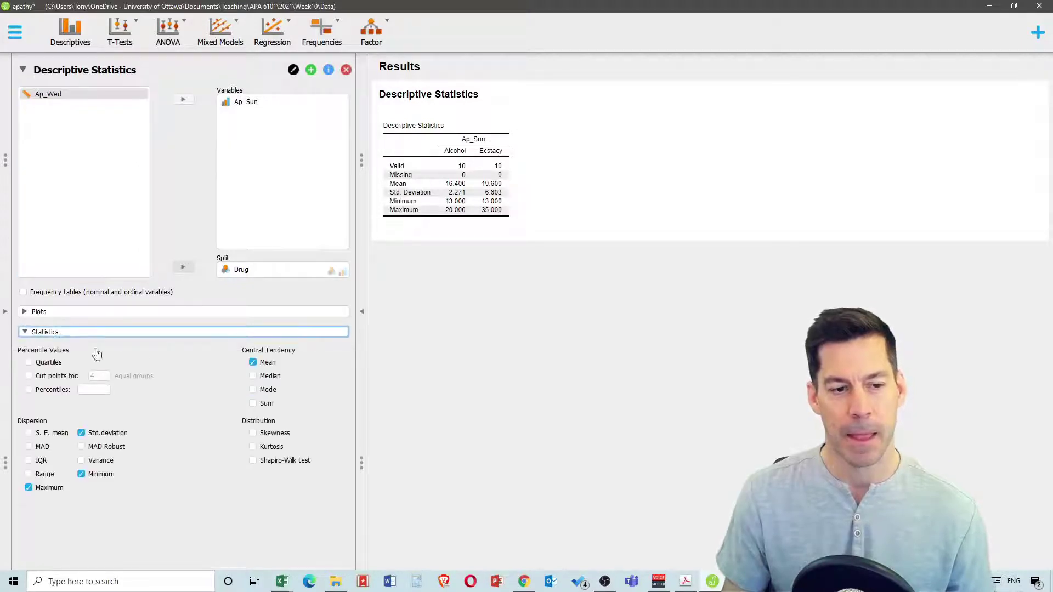
pyautogui.click(252, 376)
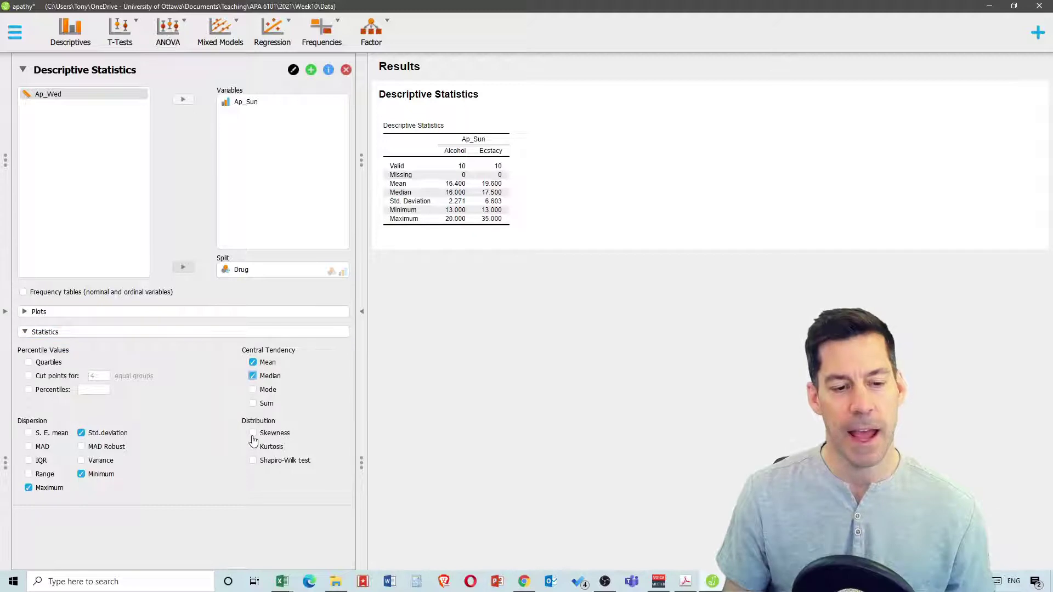
pyautogui.click(252, 434)
pyautogui.click(253, 447)
pyautogui.click(253, 460)
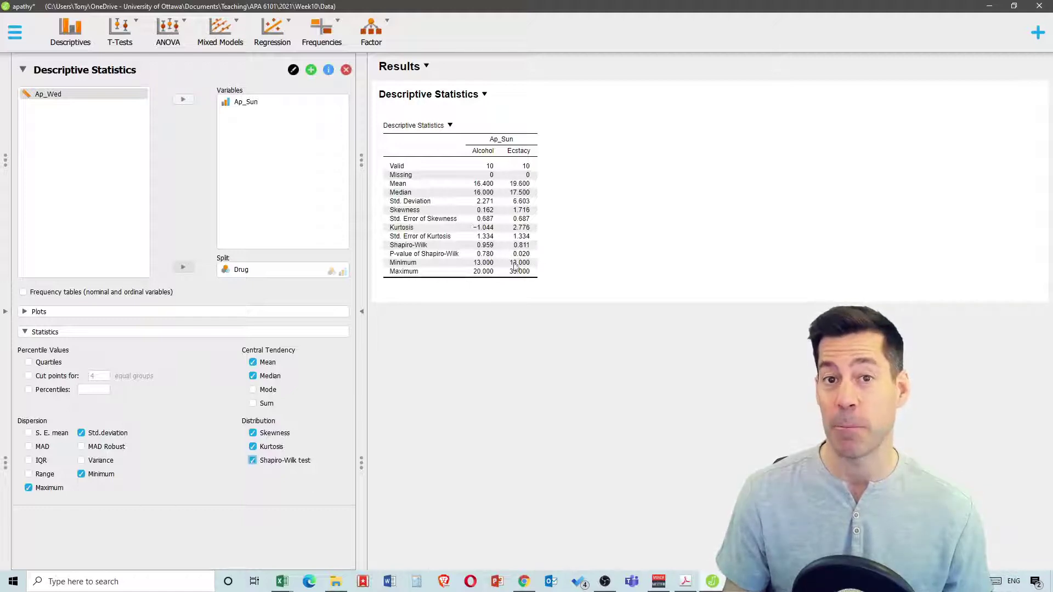
pyautogui.click(55, 94)
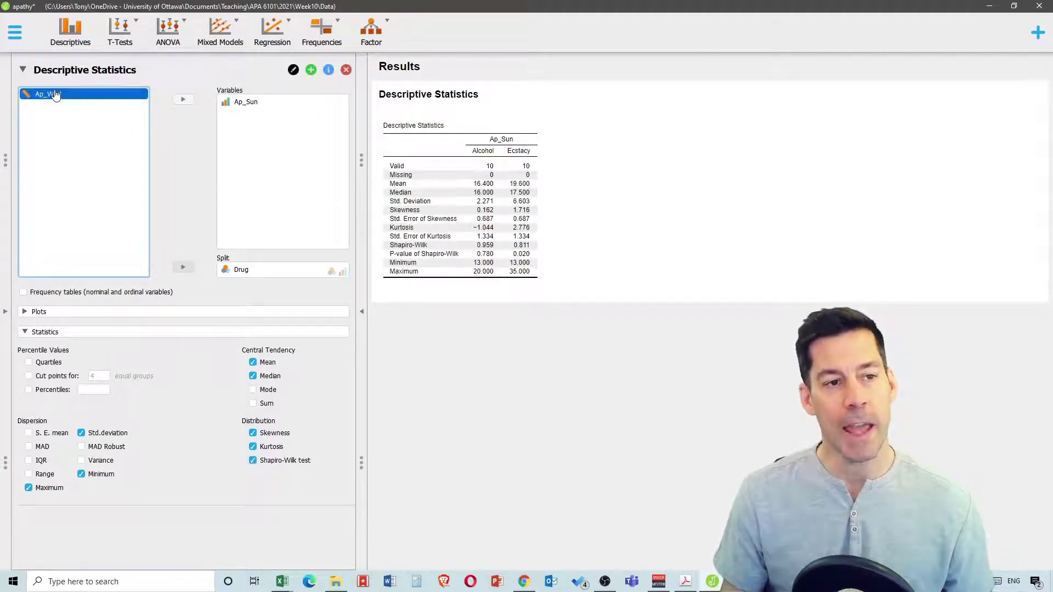
# Add Ap_Wed to the descriptives variables alongside Ap_Sun
pyautogui.click(184, 106)
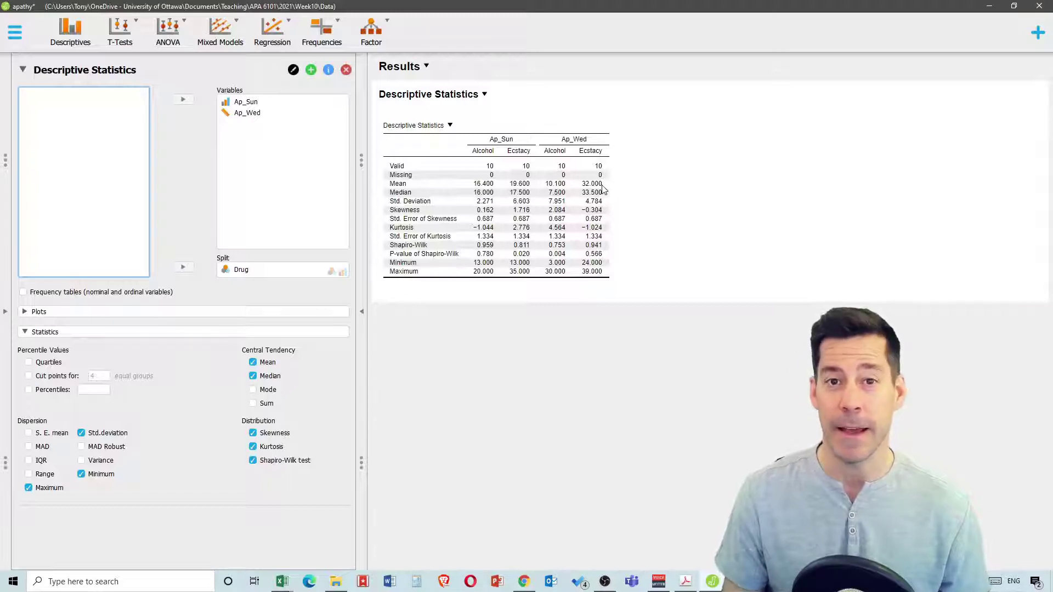
pyautogui.click(134, 34)
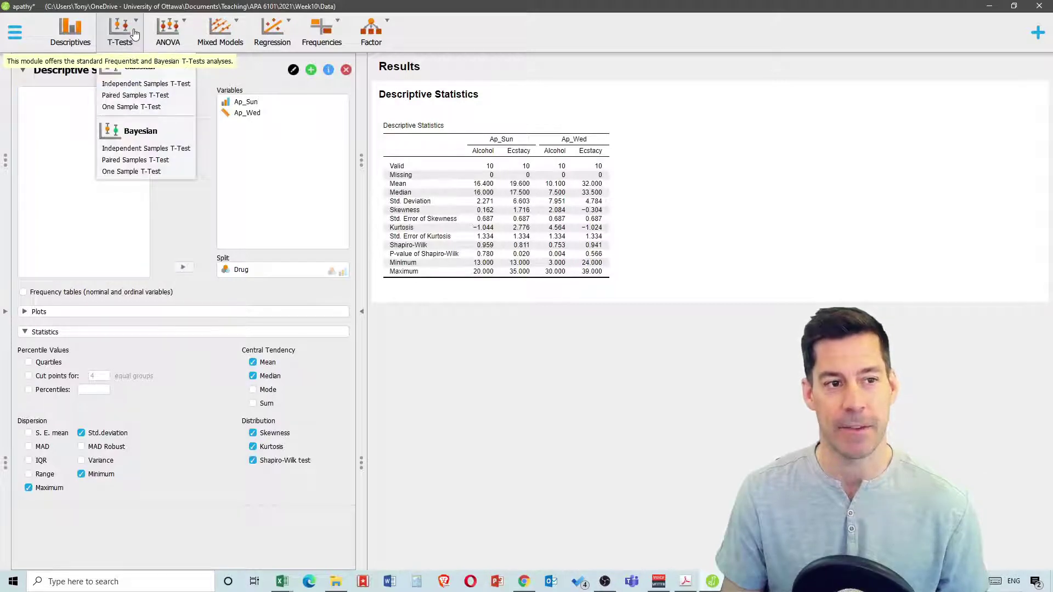
# Run an independent-samples Mann-Whitney test, Student off, on Ap_Sun grouped by Drug
pyautogui.click(153, 84)
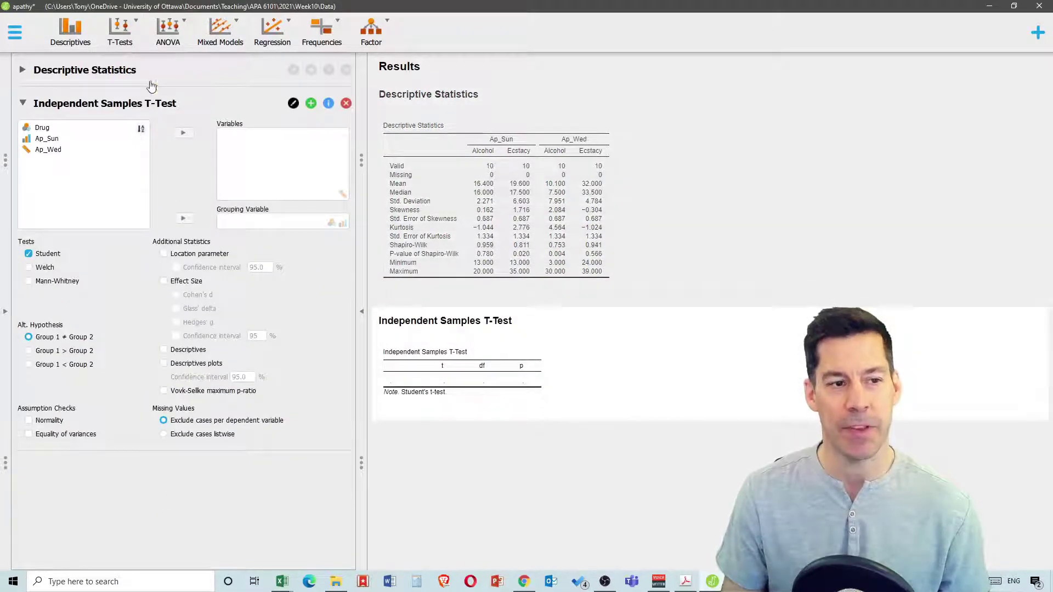
pyautogui.click(29, 254)
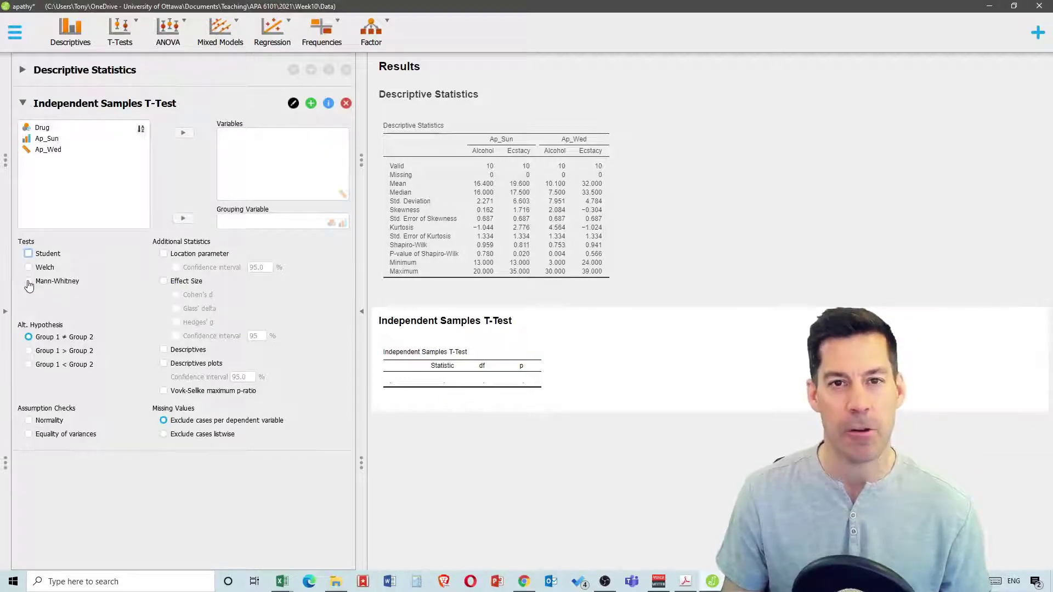
pyautogui.click(29, 285)
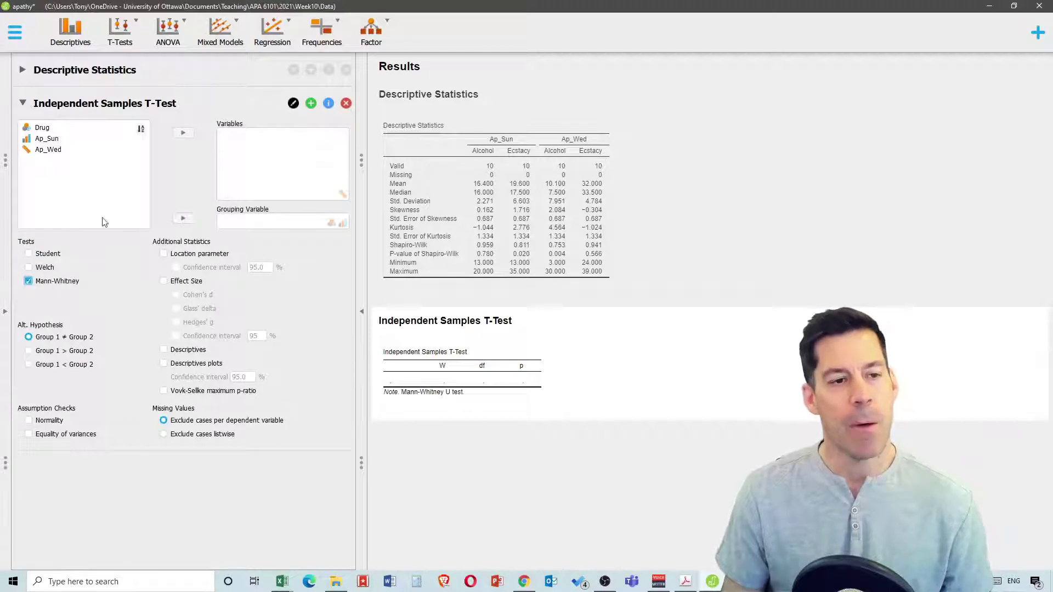
pyautogui.click(52, 142)
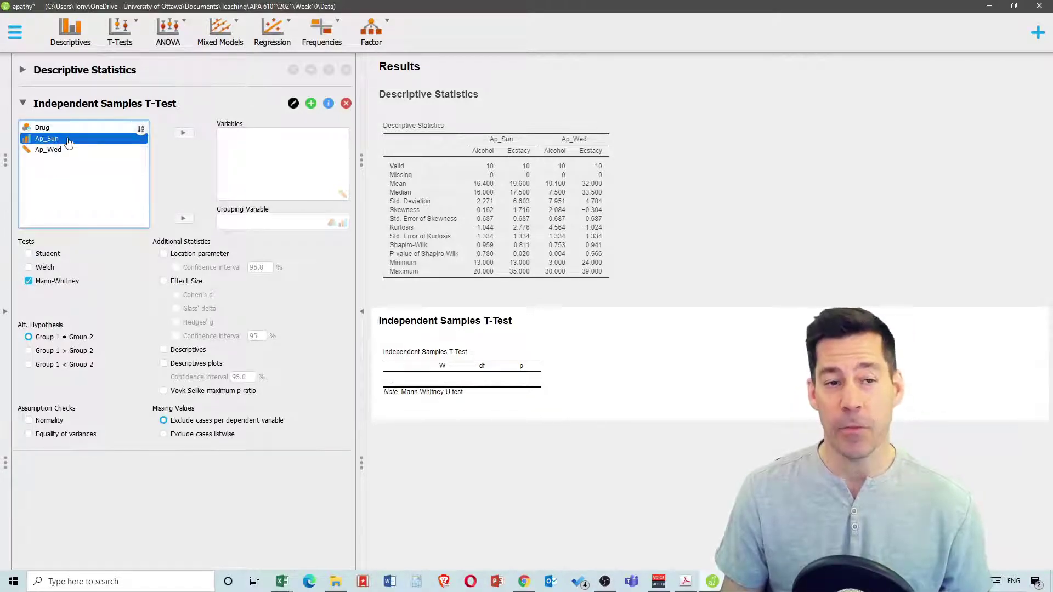
pyautogui.click(182, 133)
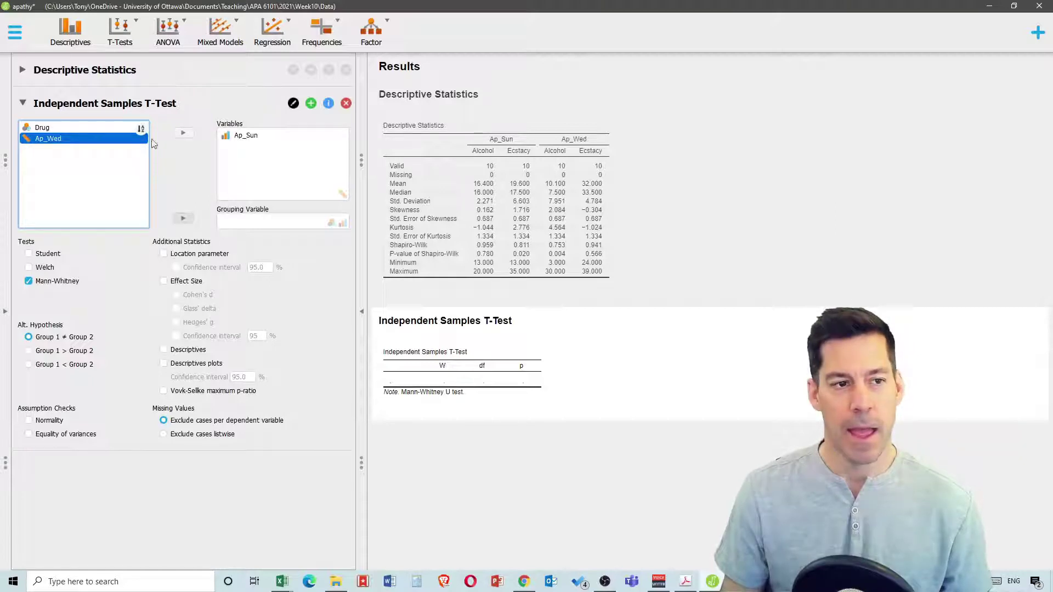
pyautogui.click(76, 128)
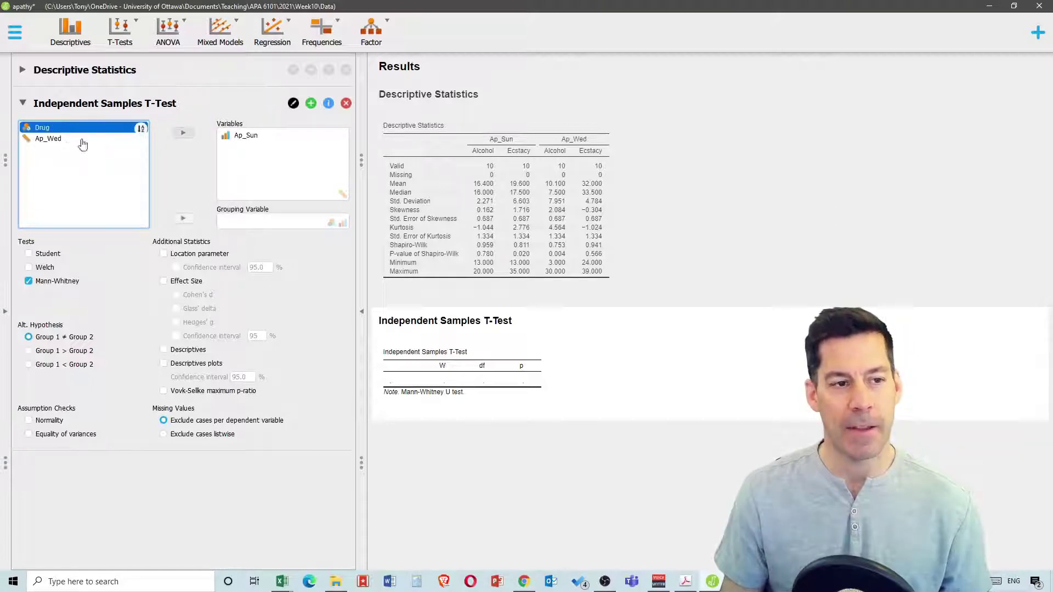
pyautogui.click(184, 220)
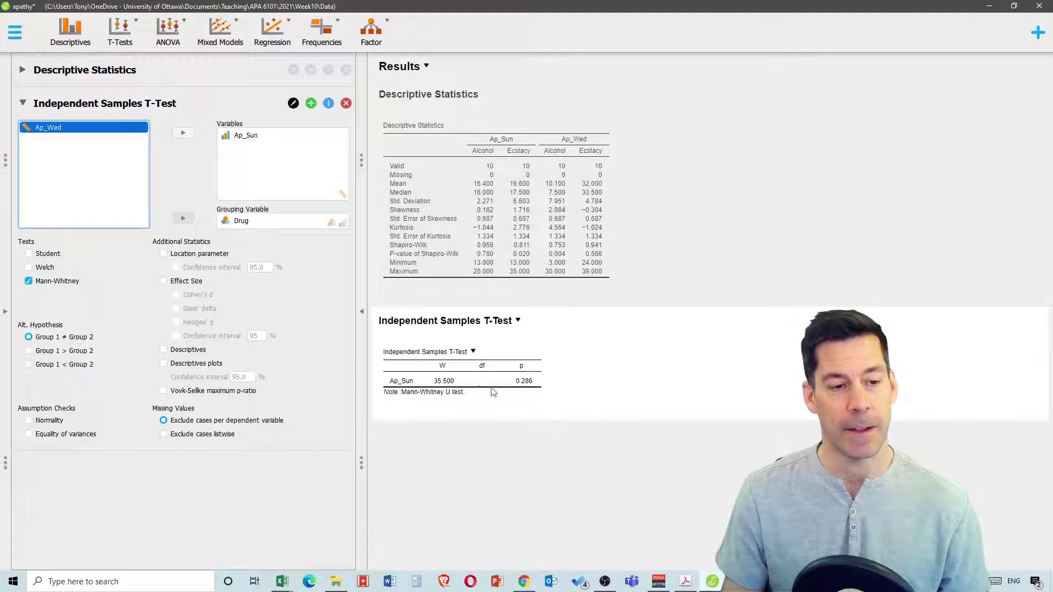
# Add rank-biserial effect size, group descriptives and descriptives plots to the Mann-Whitney output
pyautogui.click(162, 281)
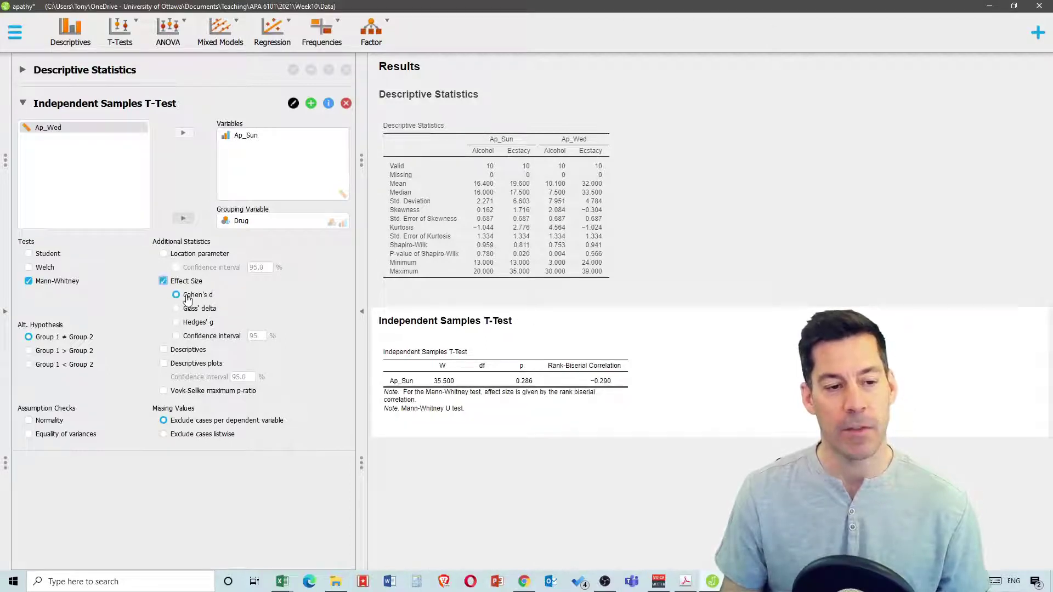
pyautogui.click(164, 351)
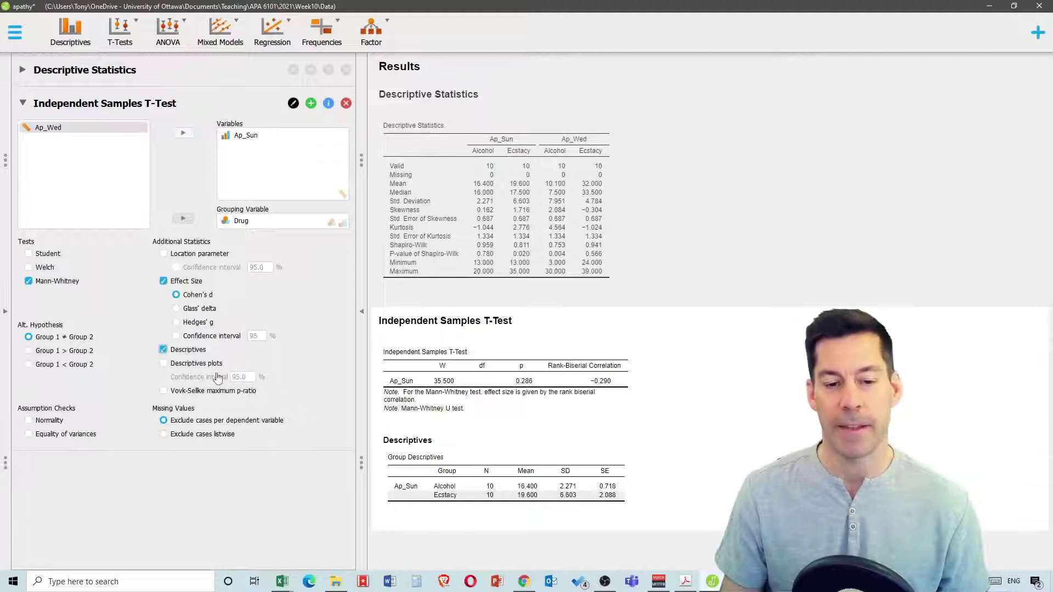
pyautogui.click(163, 365)
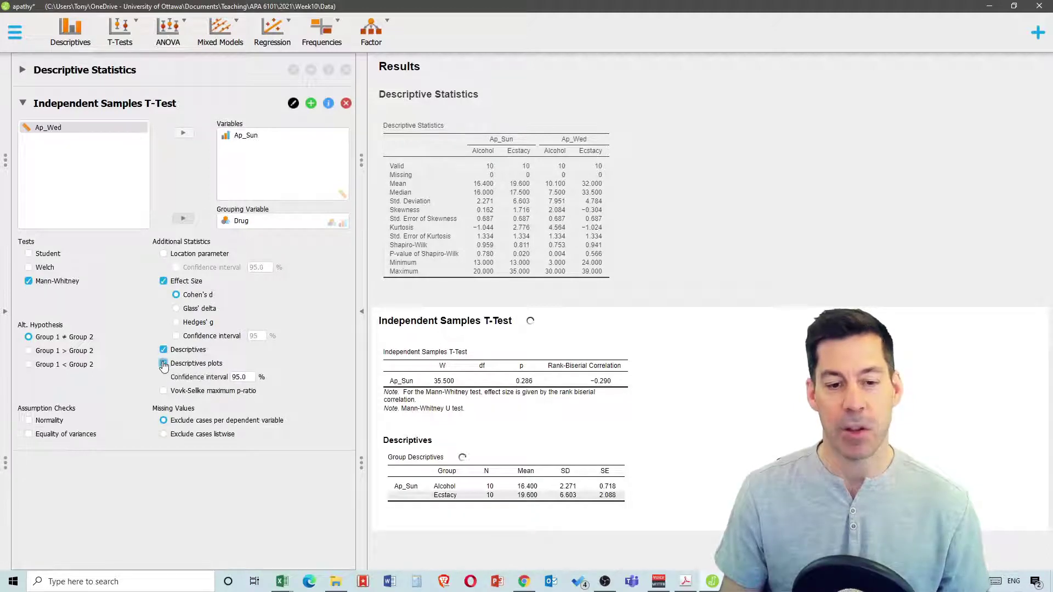
pyautogui.scroll(-1, 586, 321)
pyautogui.scroll(-2, 586, 321)
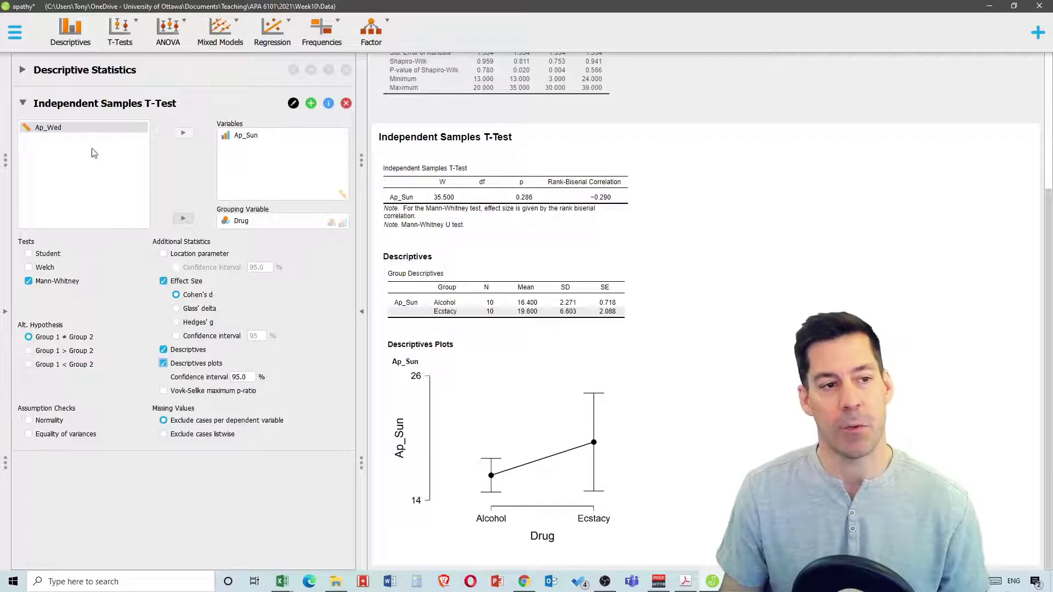
# Include Ap_Wed as a second dependent variable in the Mann-Whitney test
pyautogui.click(53, 131)
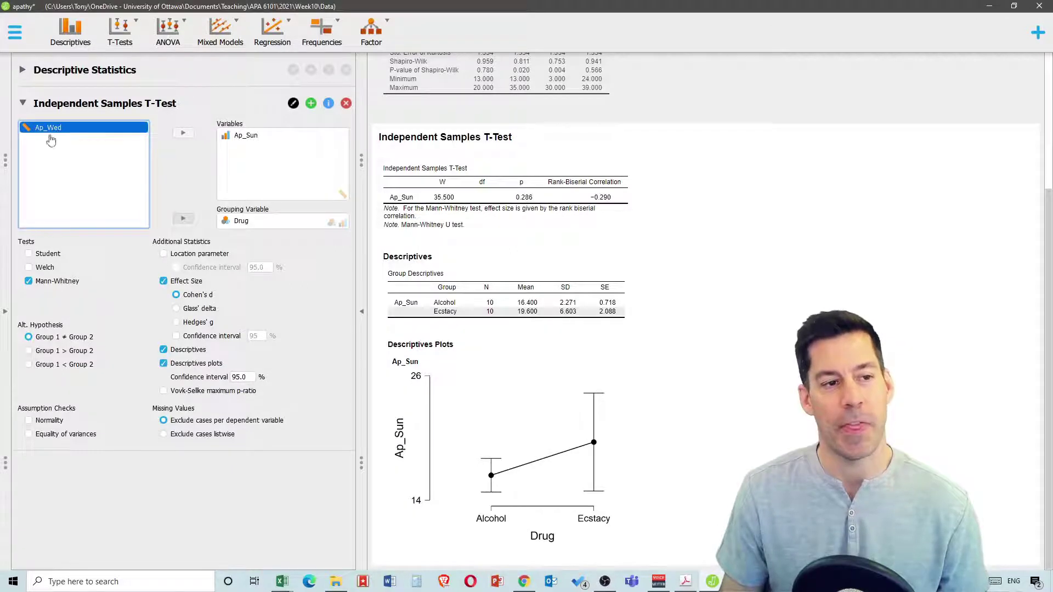
pyautogui.click(179, 133)
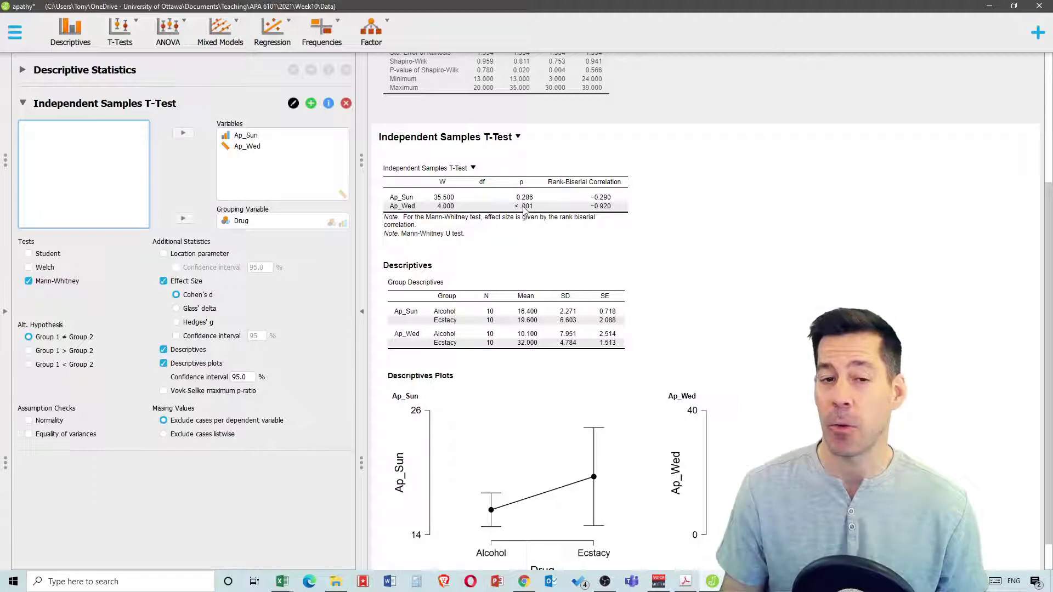
pyautogui.scroll(-1, 540, 239)
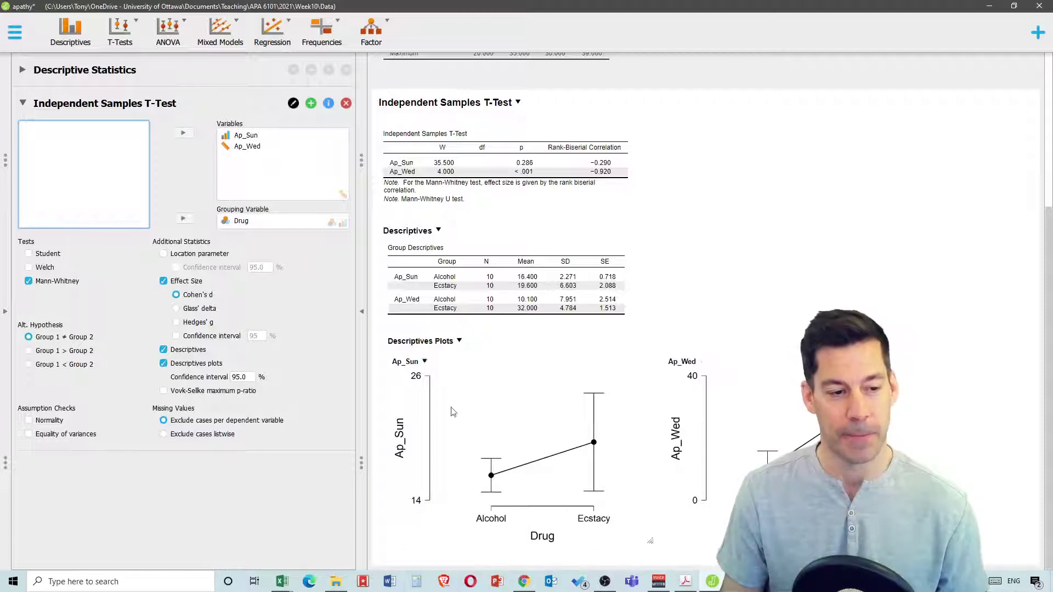
# Turn on the Normality assumption check and review Shapiro-Wilk results per drug group
pyautogui.click(28, 420)
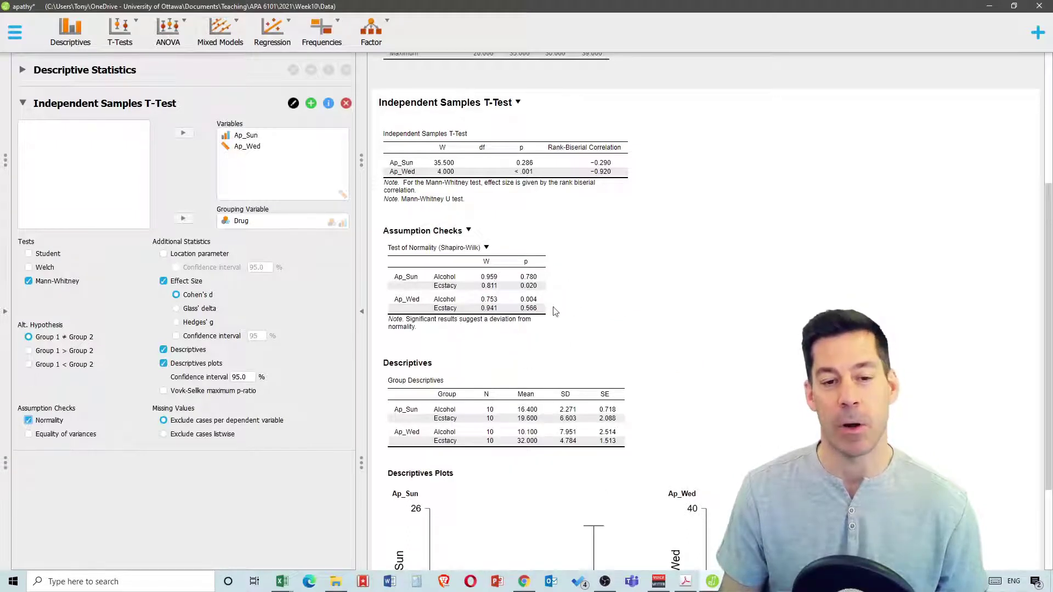
pyautogui.scroll(3, 557, 351)
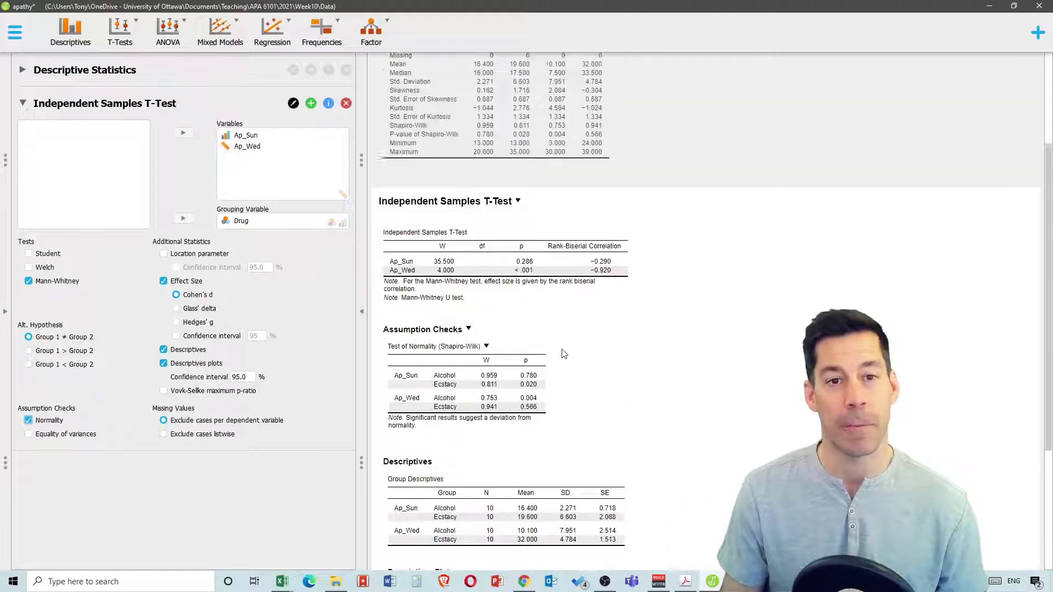
pyautogui.scroll(-3, 565, 260)
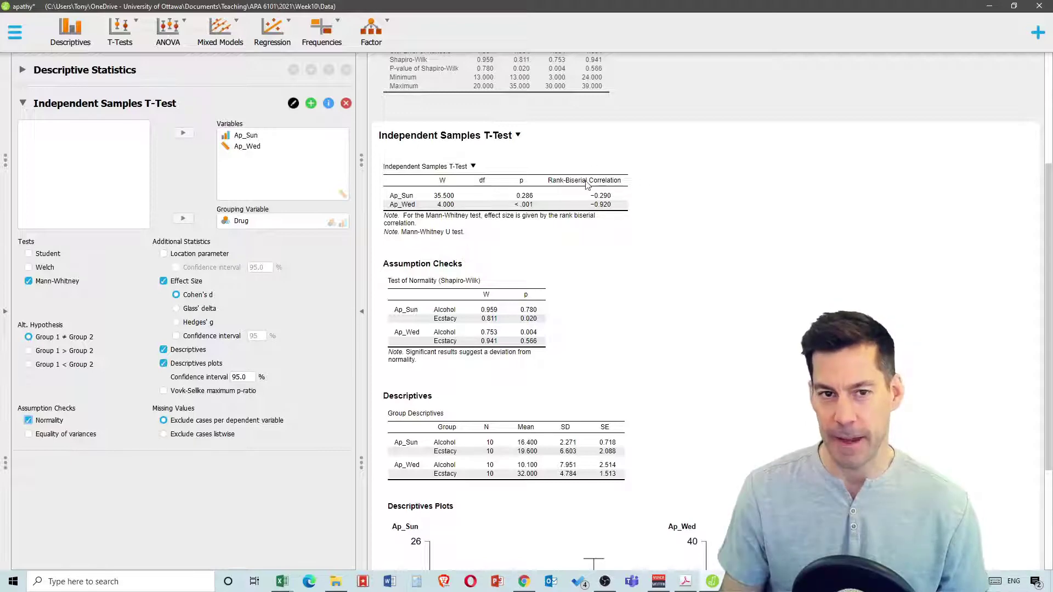
pyautogui.scroll(3, 576, 211)
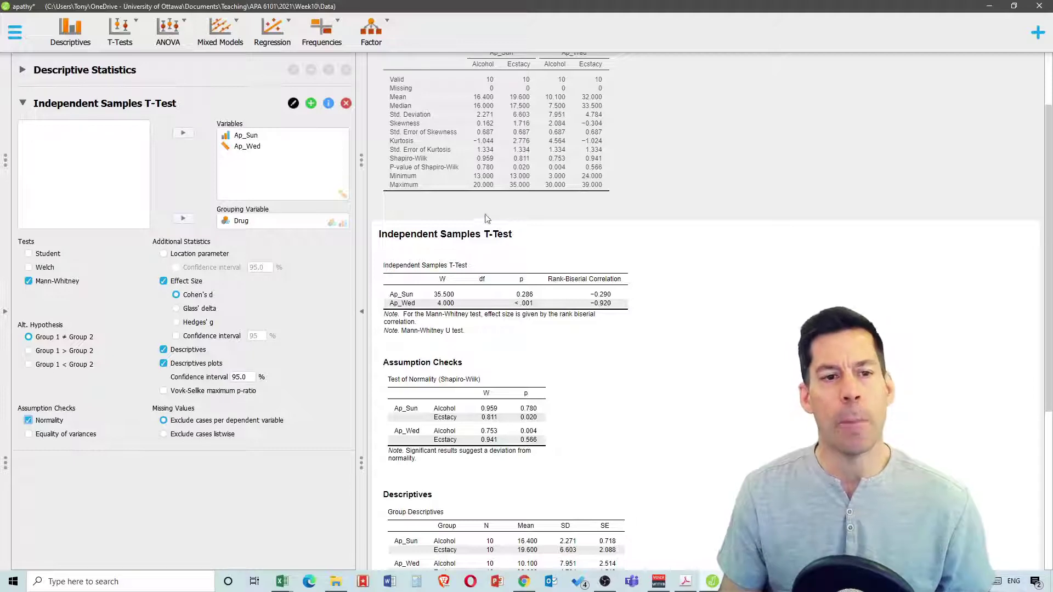
# Open apathy-2day.csv from Recent Files and maximize its window
pyautogui.click(14, 33)
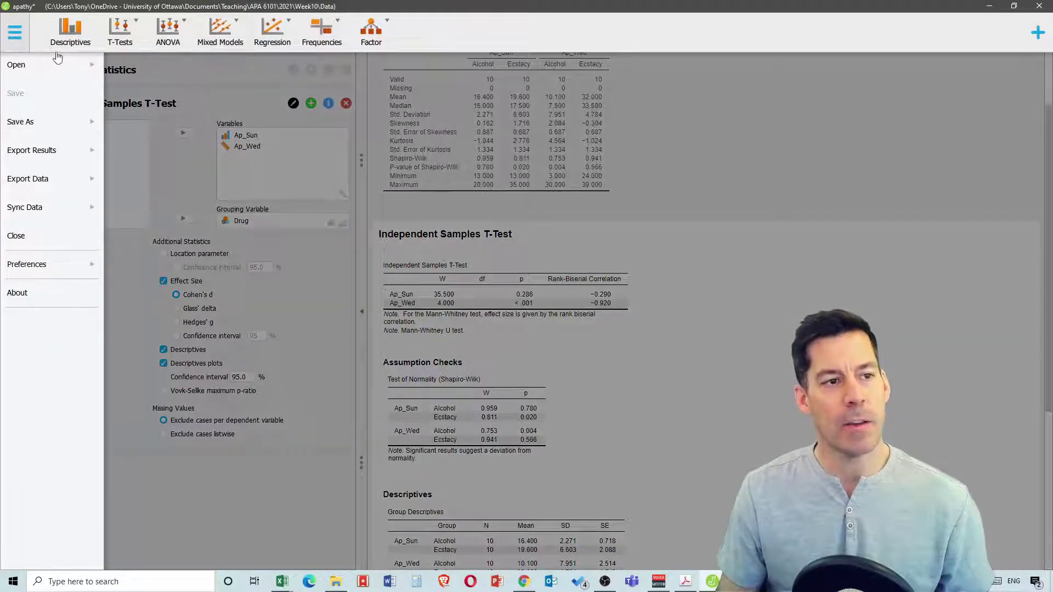
pyautogui.click(57, 73)
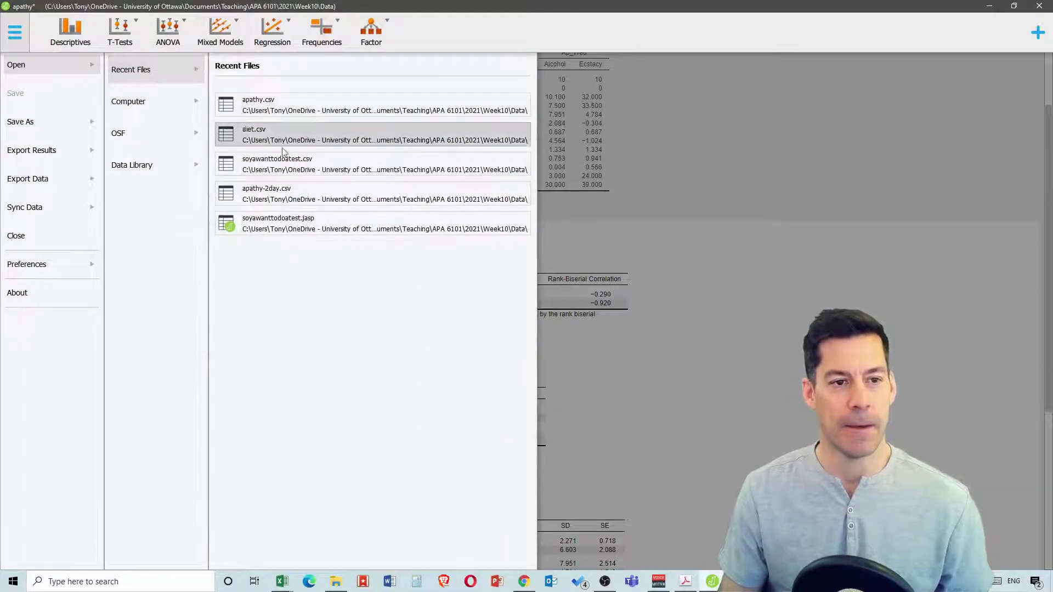
pyautogui.click(266, 193)
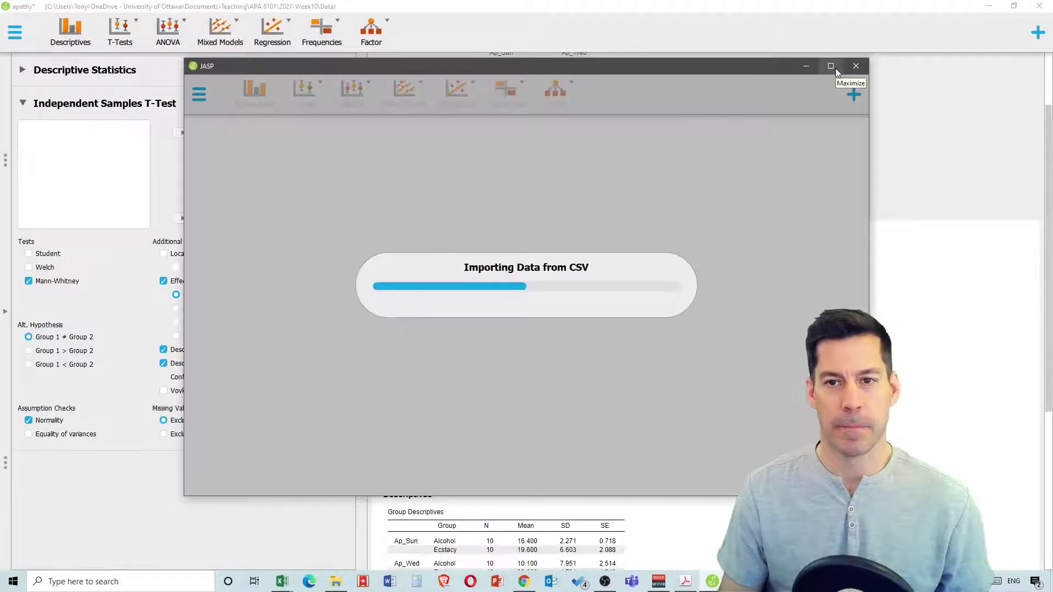
pyautogui.click(835, 68)
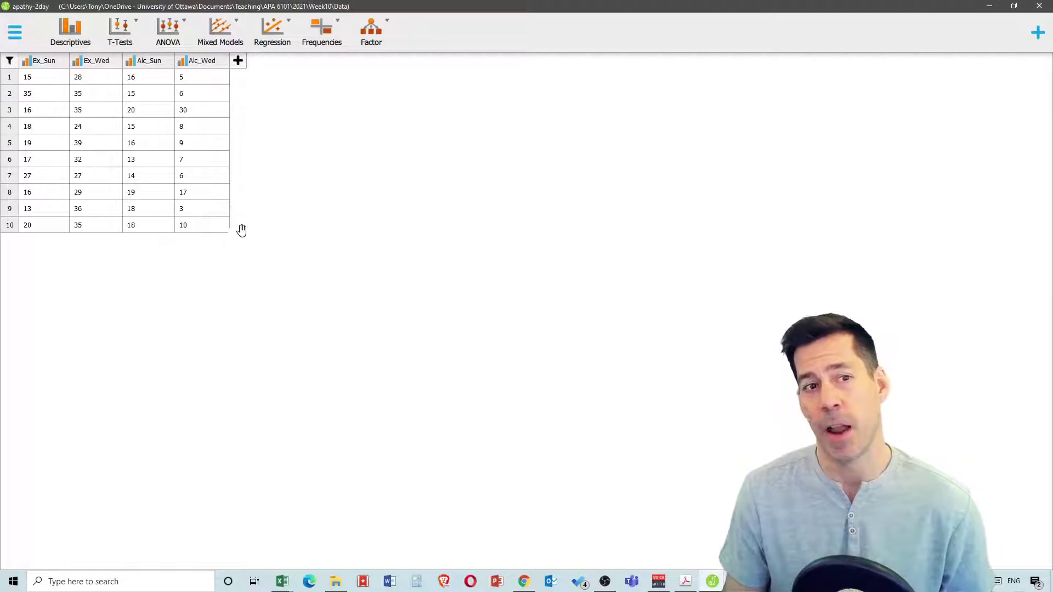
# Start a Descriptives analysis with Ex_Sun, Ex_Wed, Alc_Sun and Alc_Wed as variables
pyautogui.click(70, 26)
pyautogui.click(53, 95)
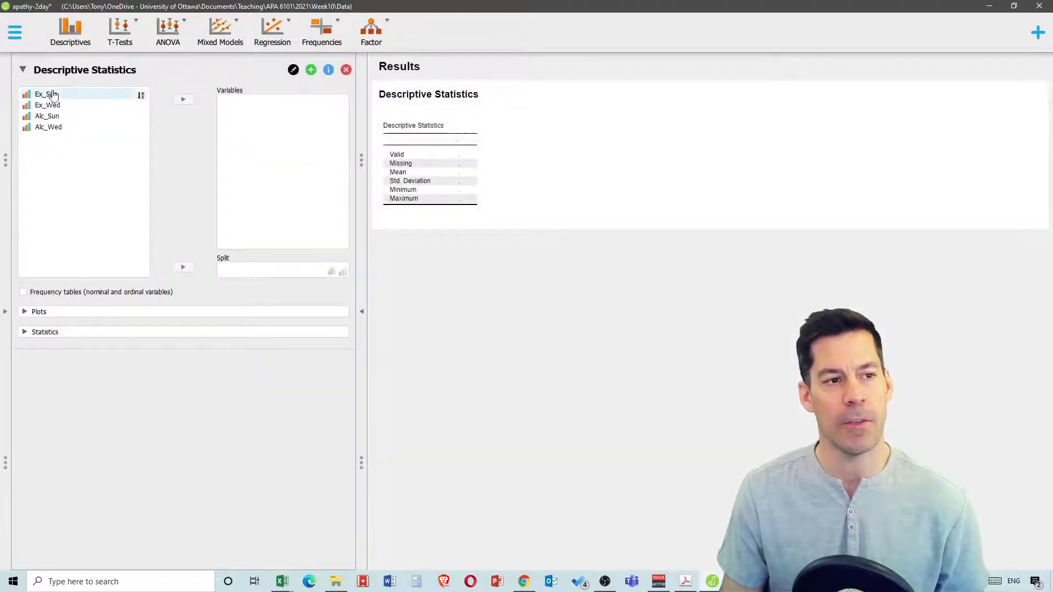
pyautogui.keyDown('shift'); pyautogui.click(50, 128); pyautogui.keyUp('shift')
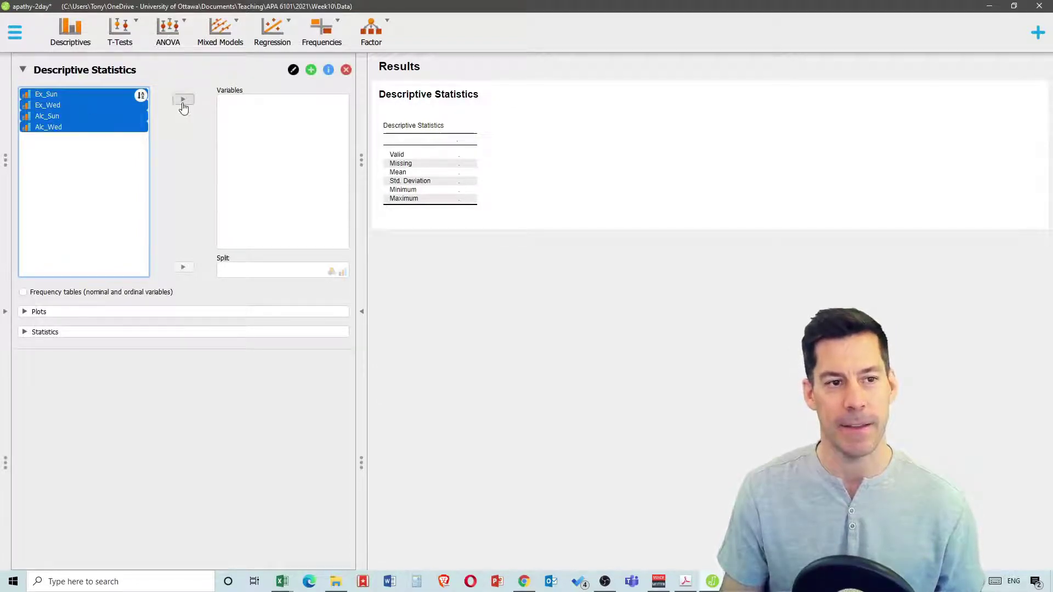
pyautogui.click(183, 100)
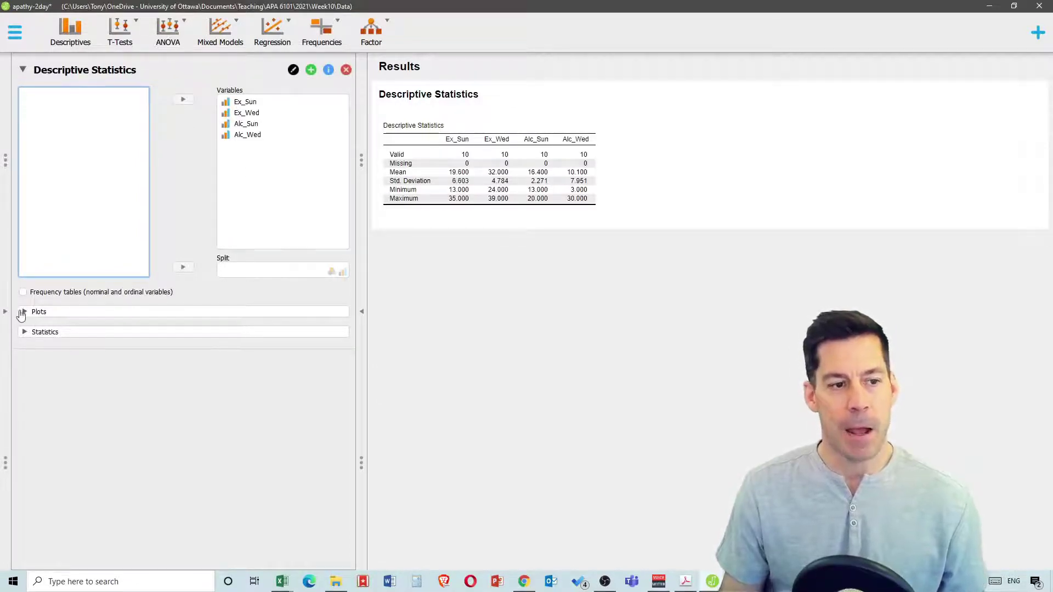
# Add median, skewness, kurtosis and the Shapiro-Wilk test to the descriptives table
pyautogui.click(24, 333)
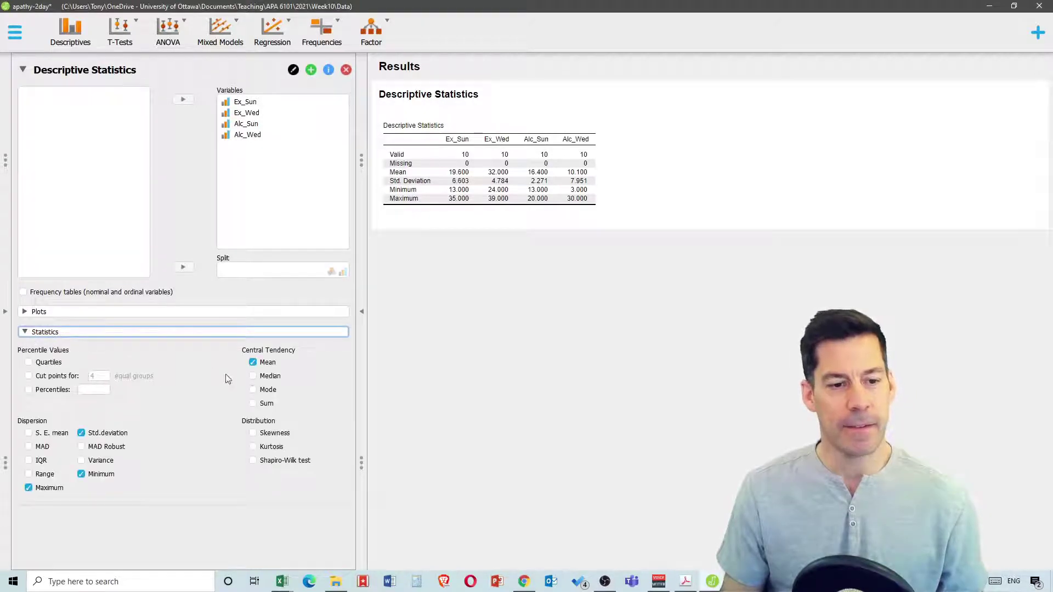
pyautogui.click(252, 377)
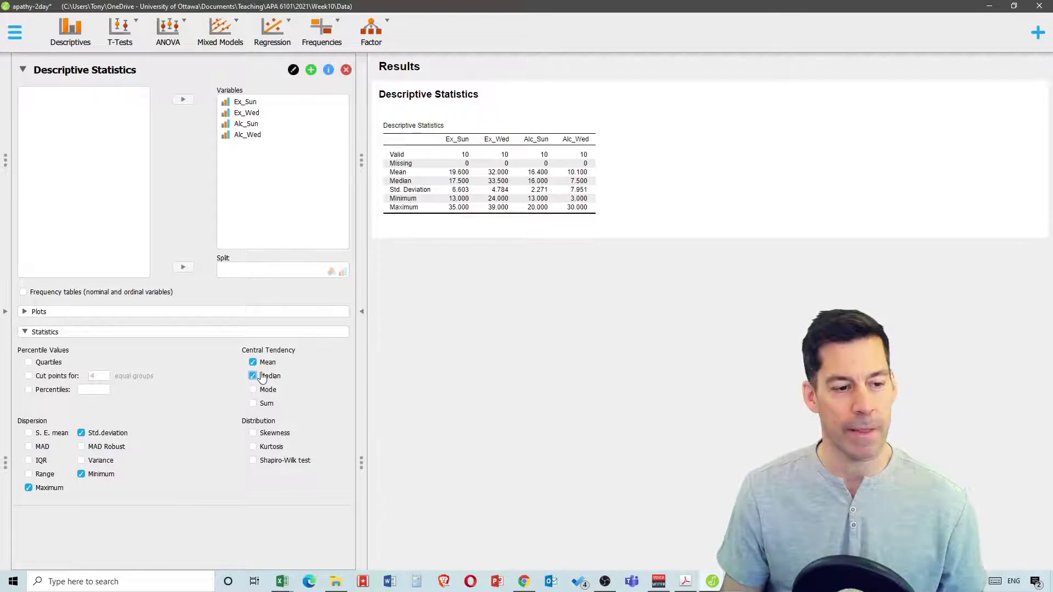
pyautogui.click(253, 433)
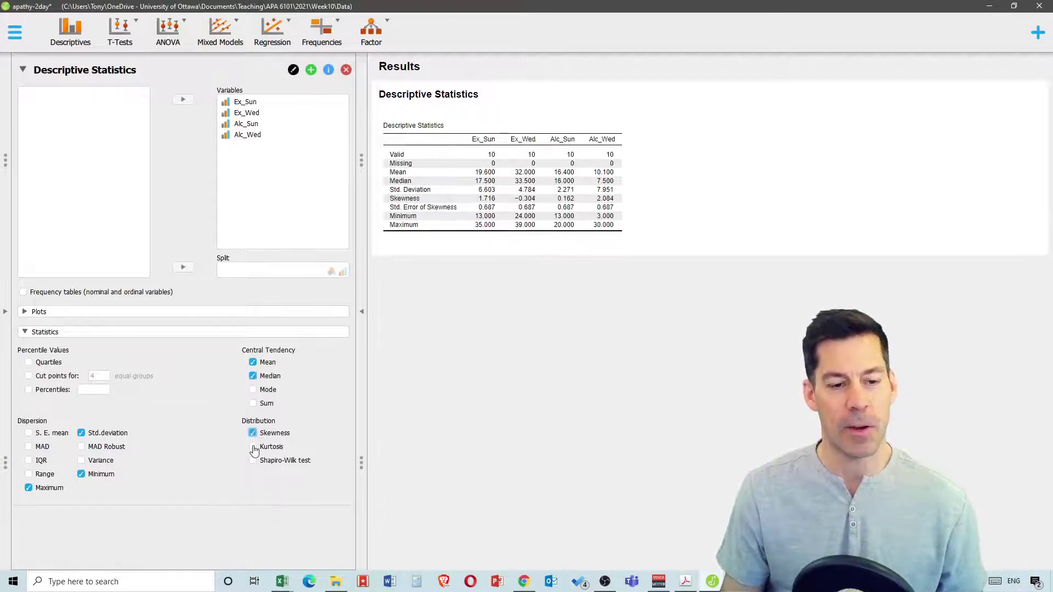
pyautogui.click(253, 447)
pyautogui.click(254, 464)
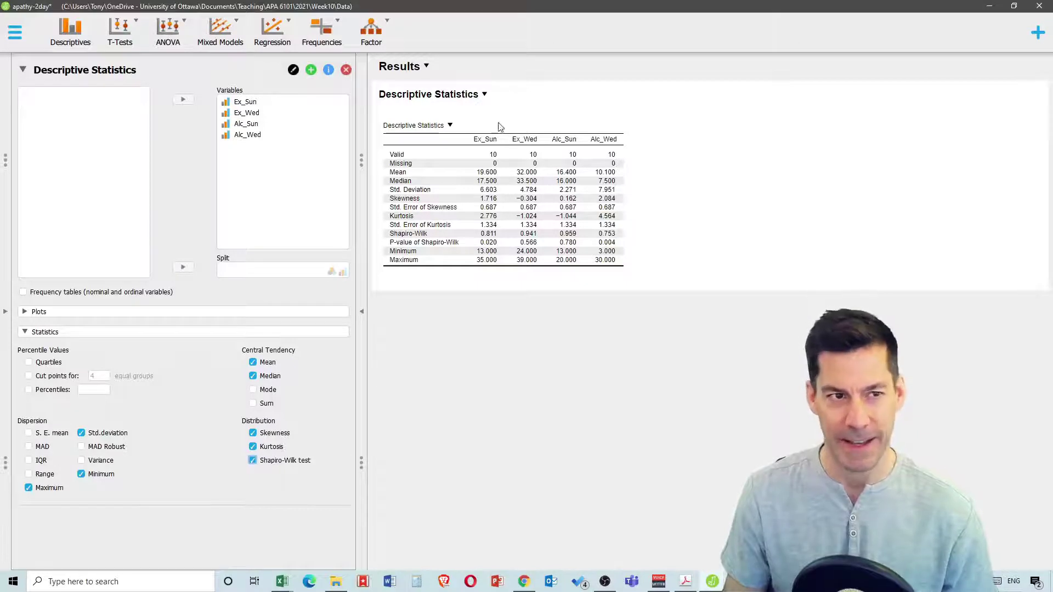
pyautogui.click(127, 32)
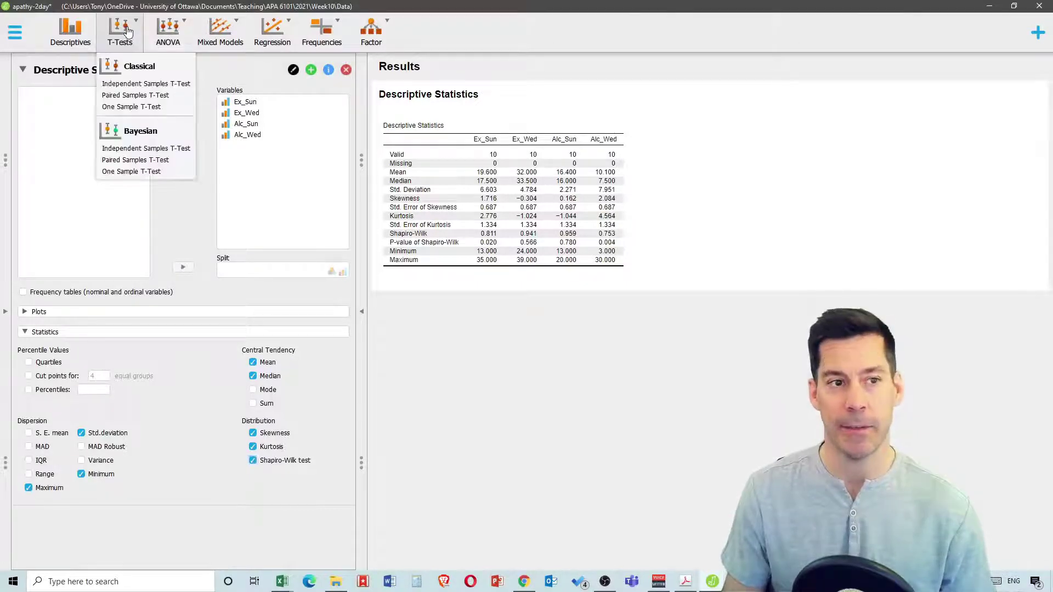
# Run a paired Wilcoxon signed-rank test, Student off, pairing Ex_Sun–Ex_Wed and Alc_Sun–Alc_Wed
pyautogui.click(141, 96)
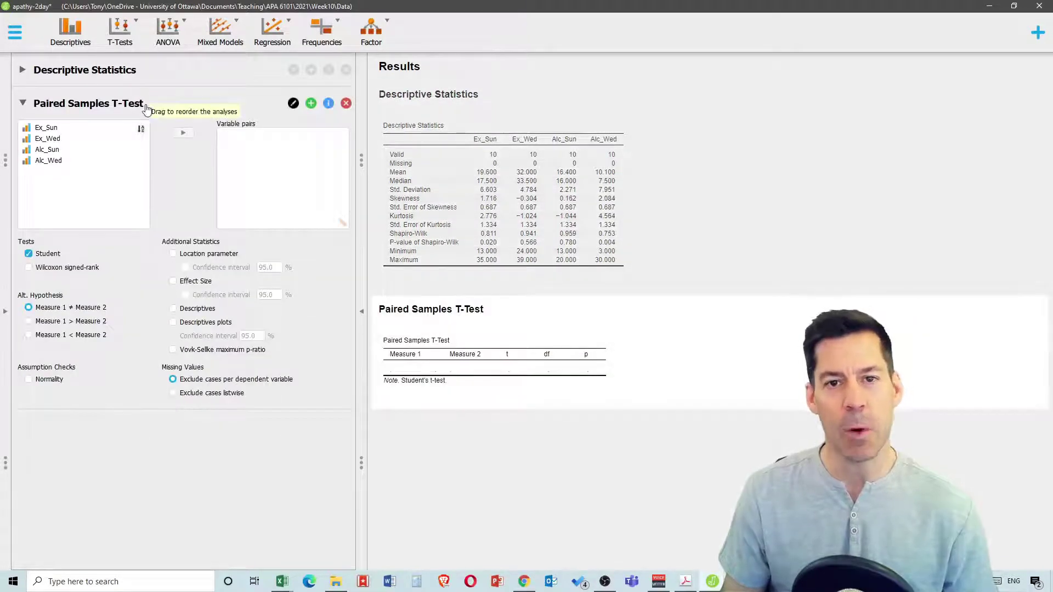
pyautogui.click(29, 254)
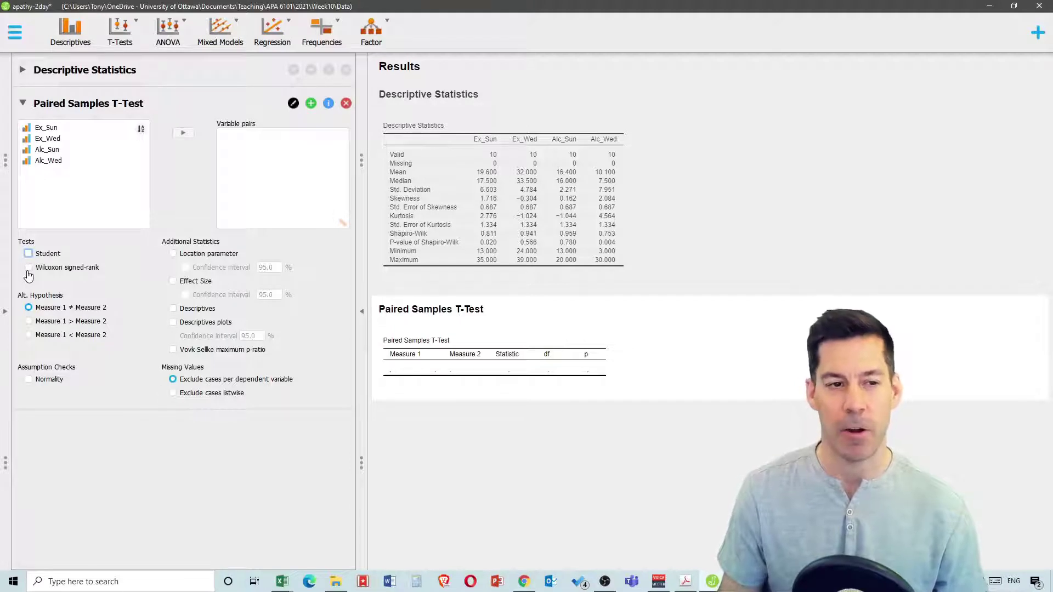
pyautogui.click(29, 273)
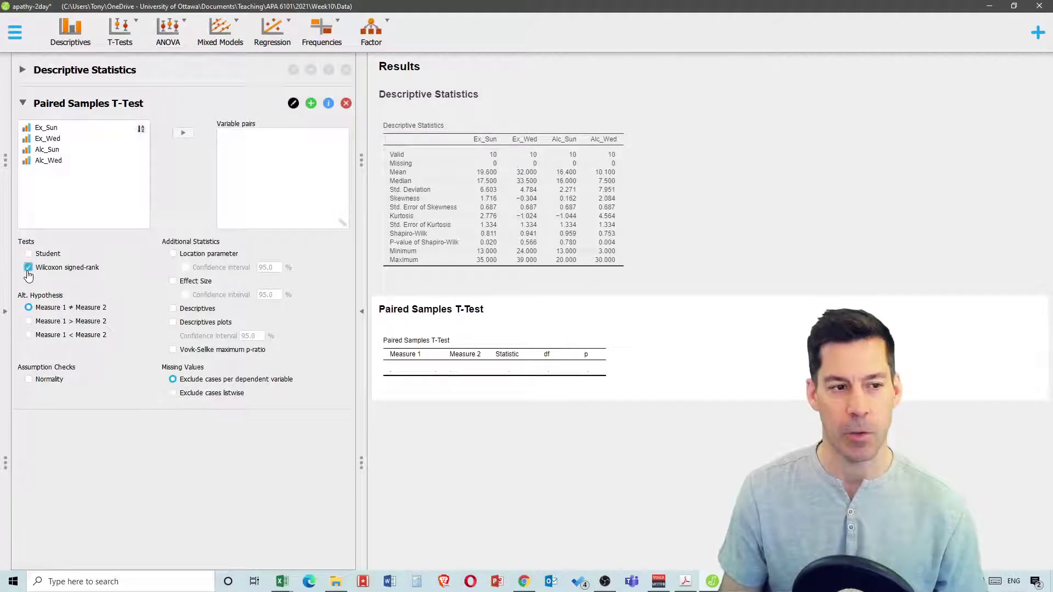
pyautogui.click(47, 129)
pyautogui.click(183, 133)
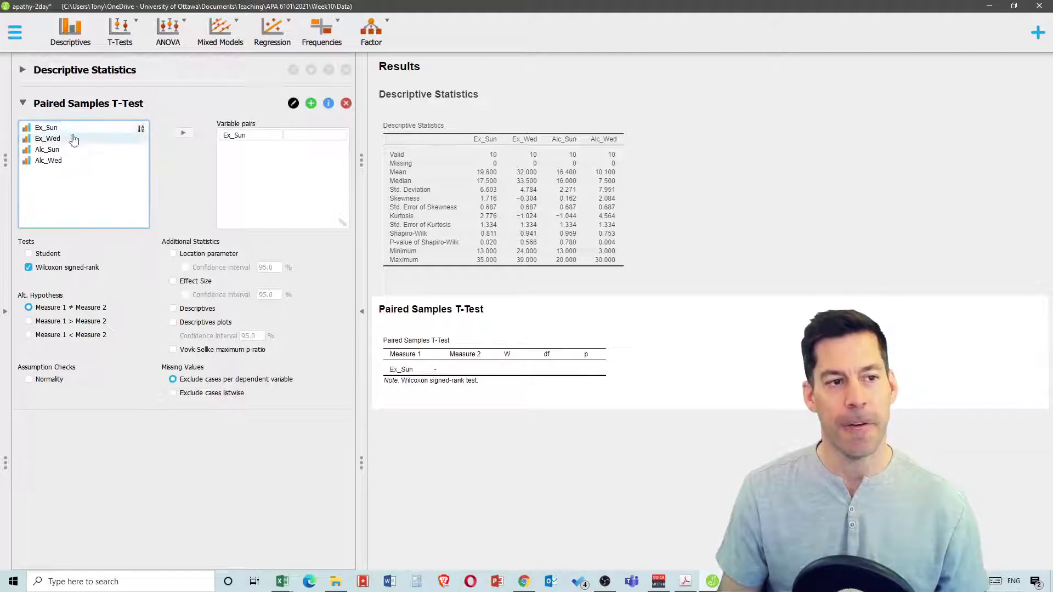
pyautogui.click(58, 142)
pyautogui.click(183, 133)
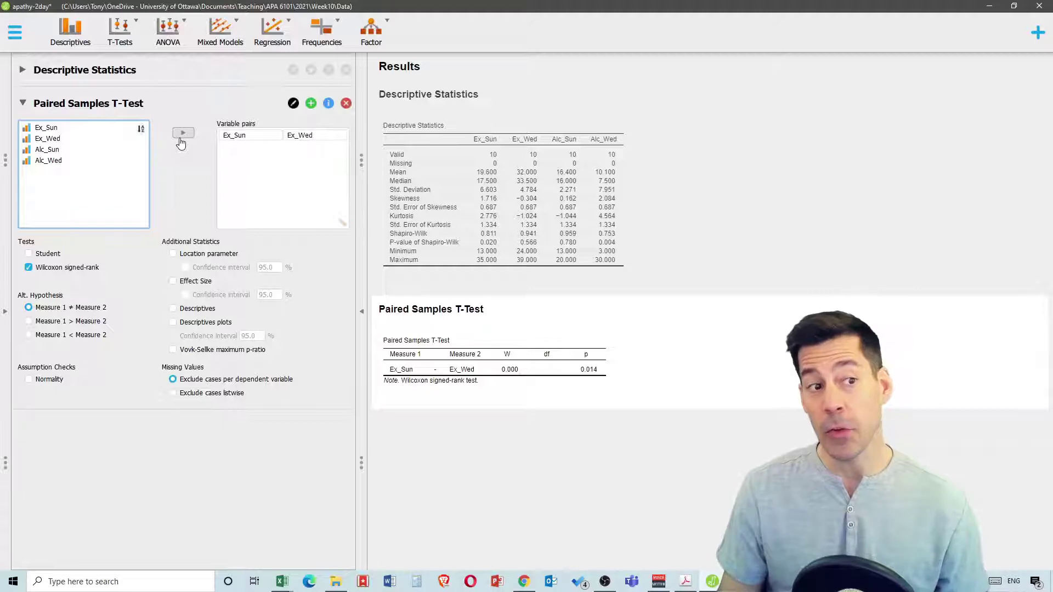
pyautogui.click(64, 152)
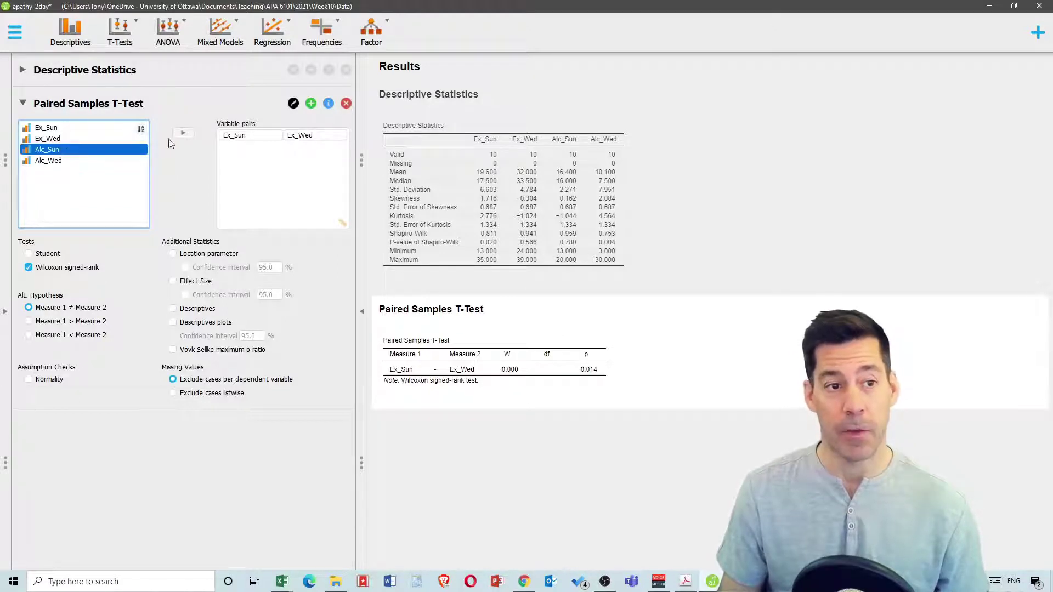
pyautogui.click(183, 132)
pyautogui.click(76, 161)
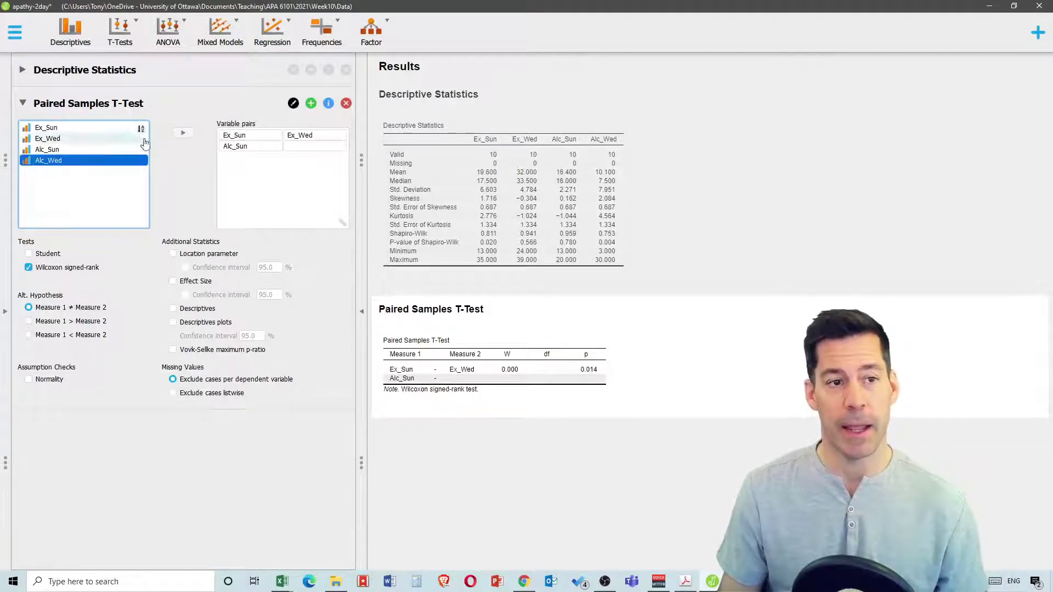
pyautogui.click(182, 133)
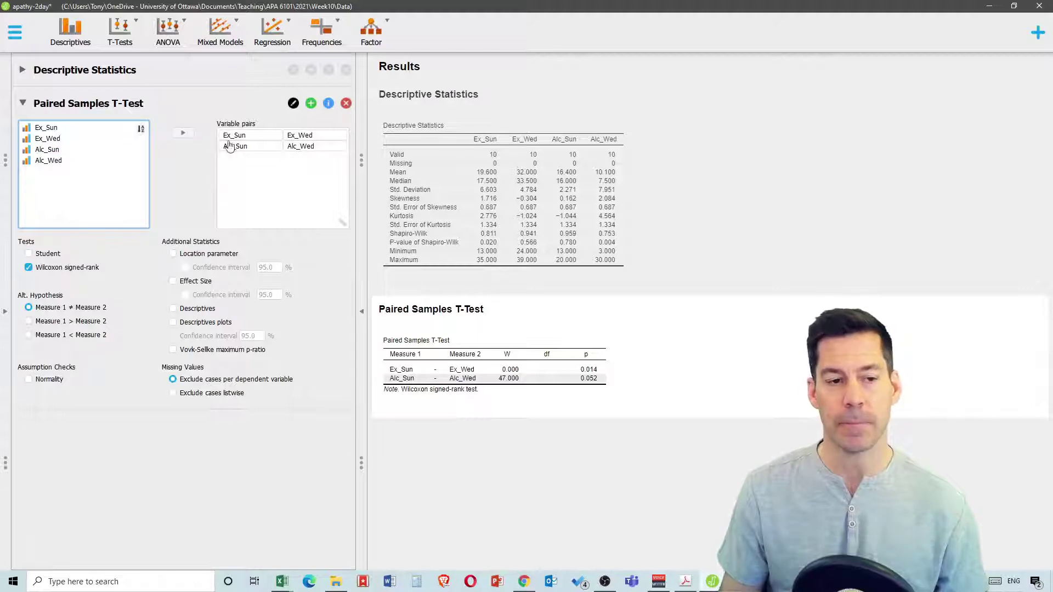
# Add rank-biserial effect sizes, descriptives, descriptives plots and normality checks
pyautogui.click(173, 282)
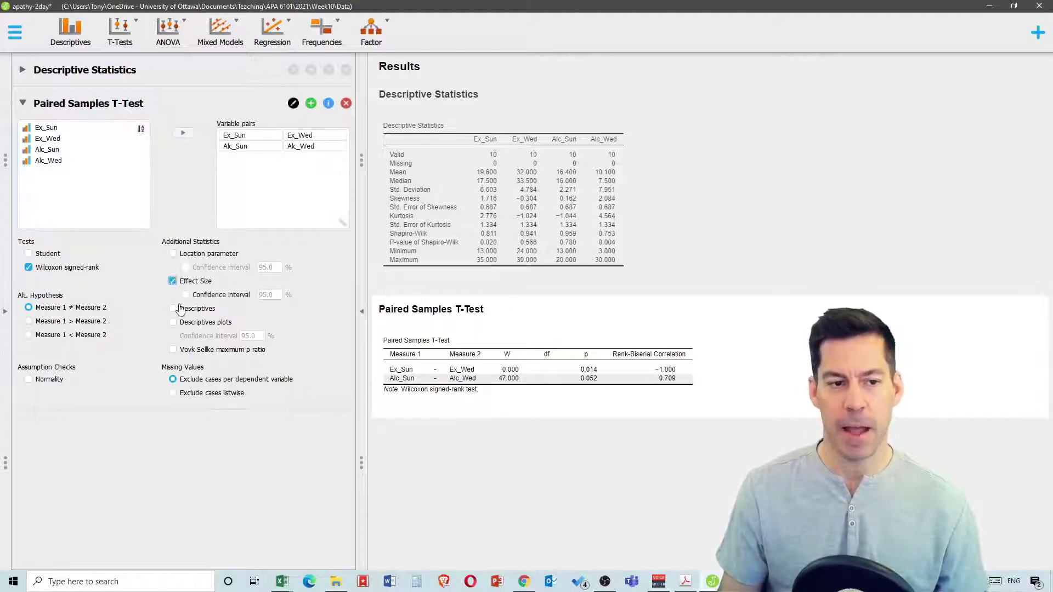
pyautogui.click(173, 310)
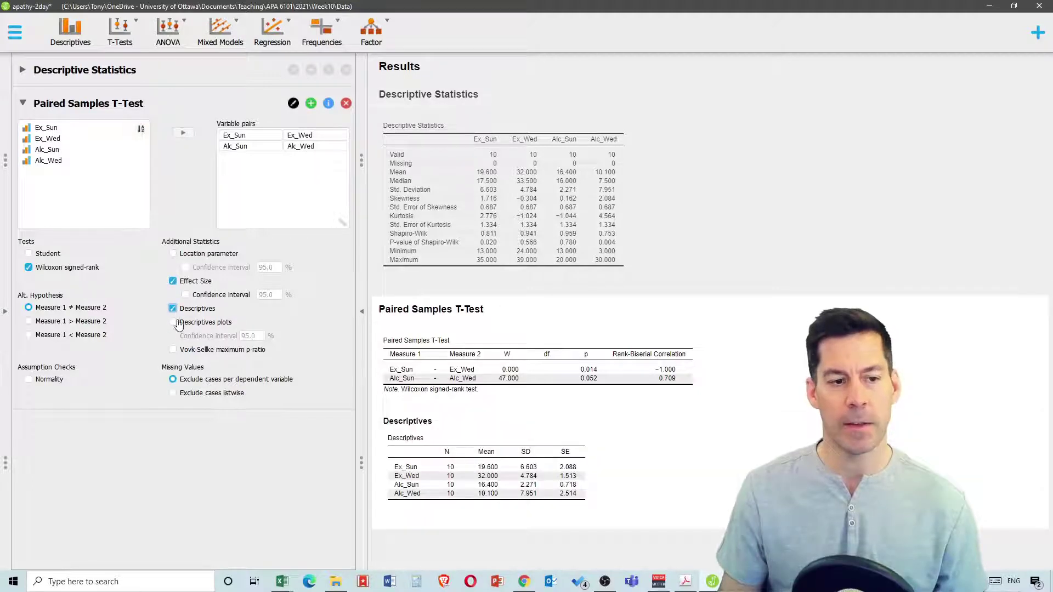
pyautogui.click(174, 323)
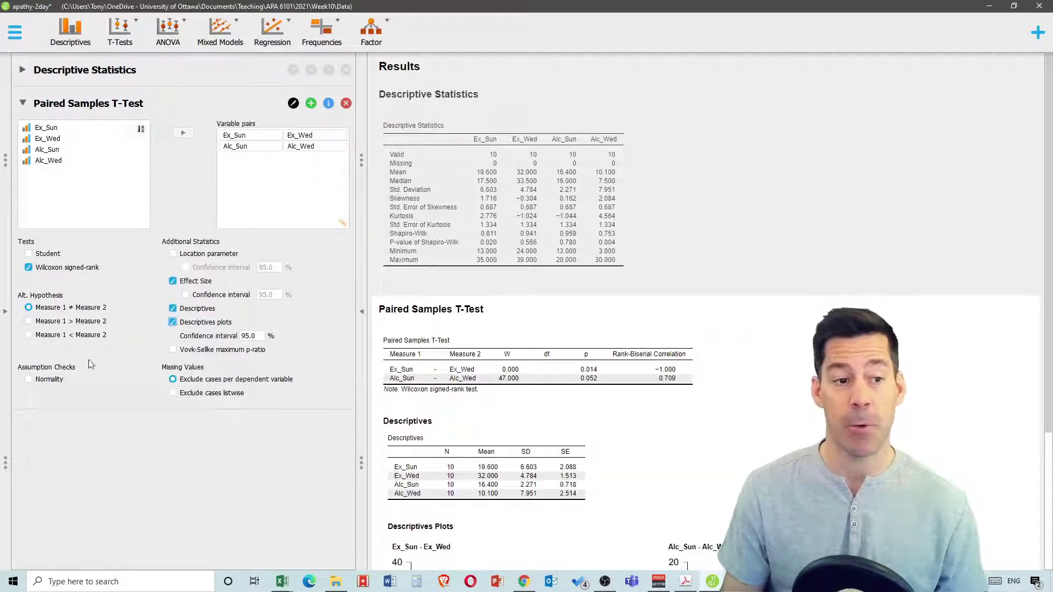
pyautogui.click(28, 380)
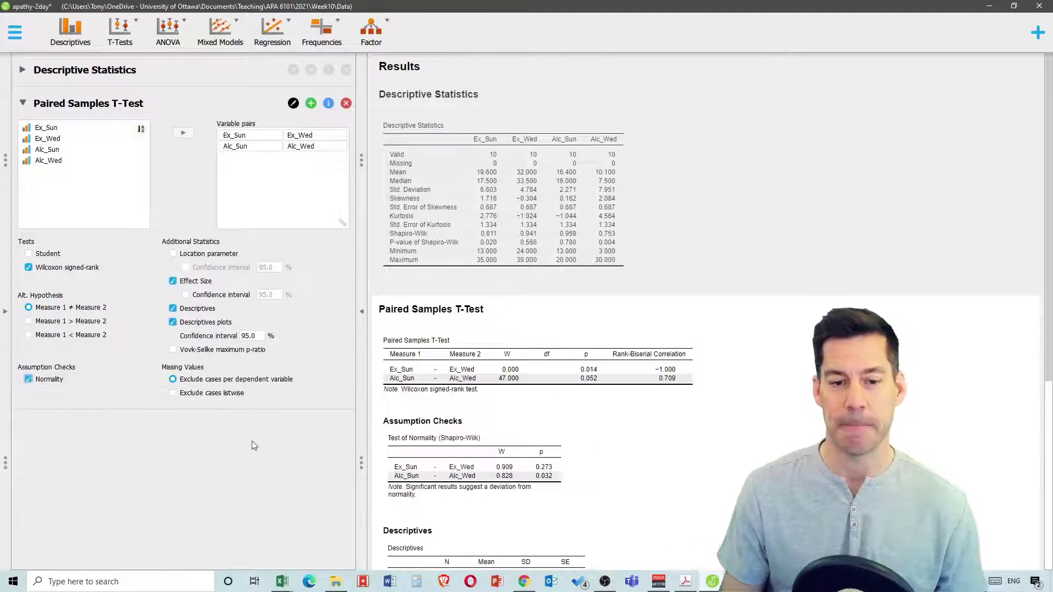
# Scroll through the Wilcoxon output to review plots and Shapiro-Wilk checks (Ex p = 0.273, Alc p = 0.032)
pyautogui.scroll(-3, 563, 349)
pyautogui.scroll(-3, 562, 349)
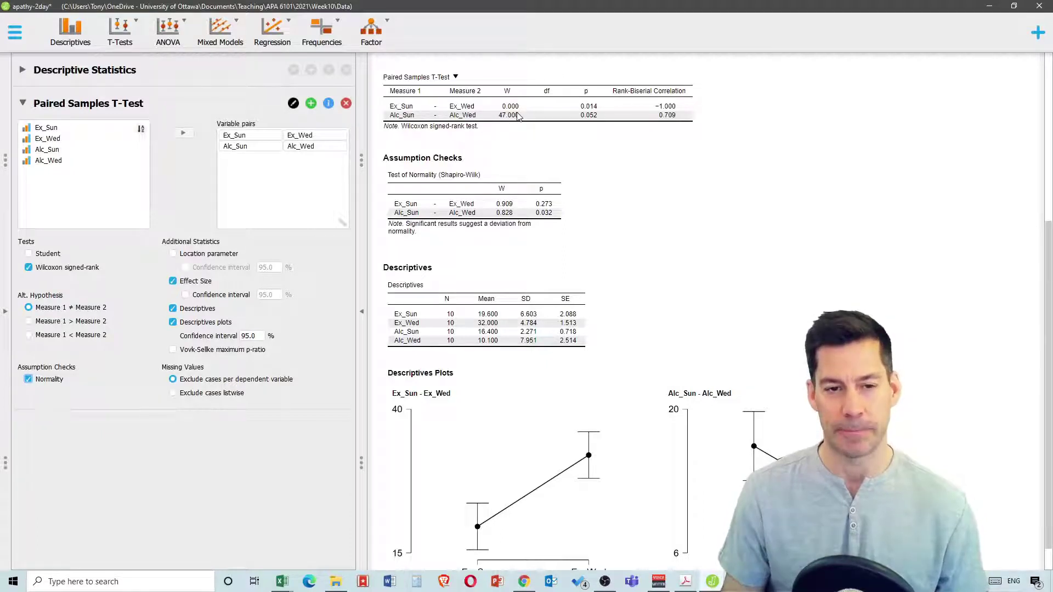
pyautogui.scroll(-1, 518, 116)
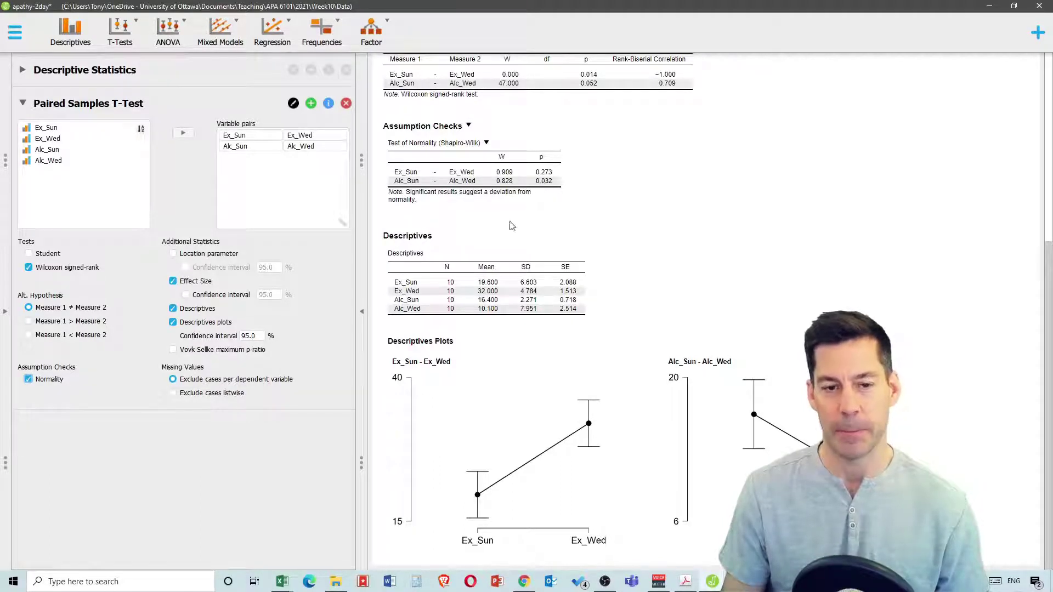
pyautogui.scroll(1, 631, 419)
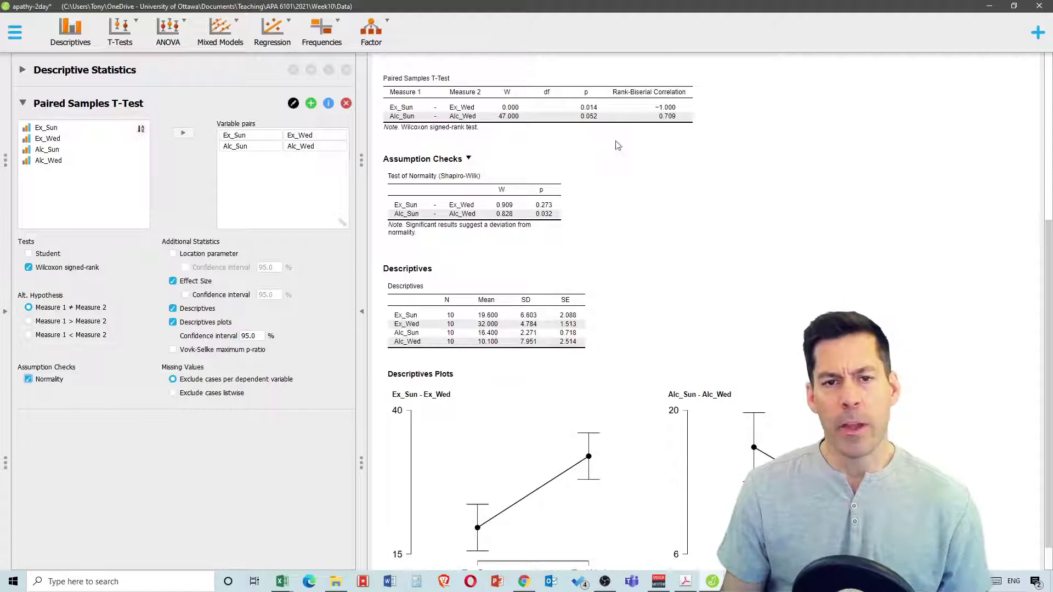
pyautogui.scroll(-1, 532, 230)
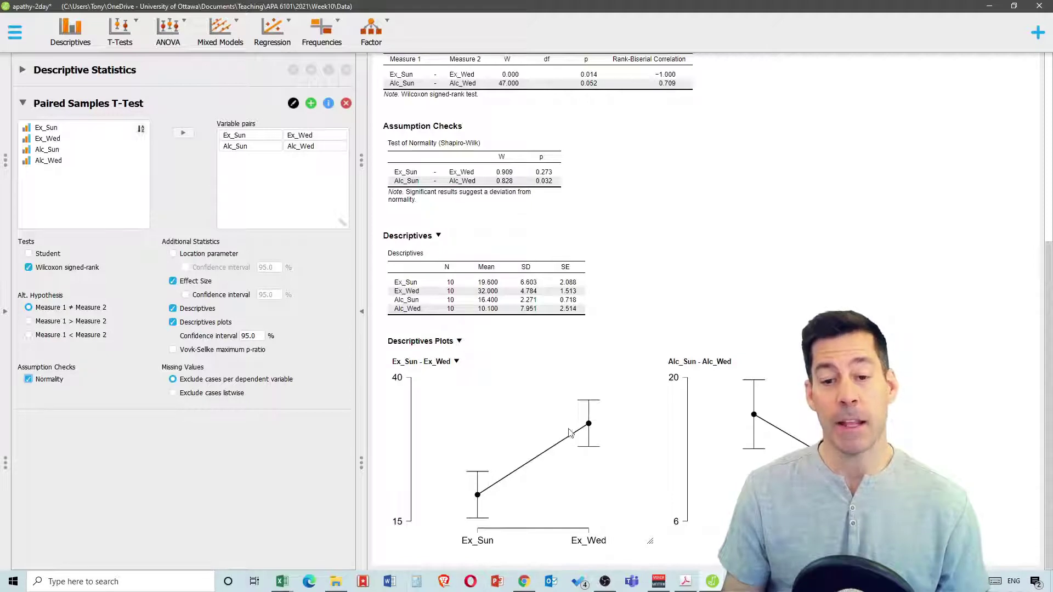
pyautogui.scroll(2, 597, 456)
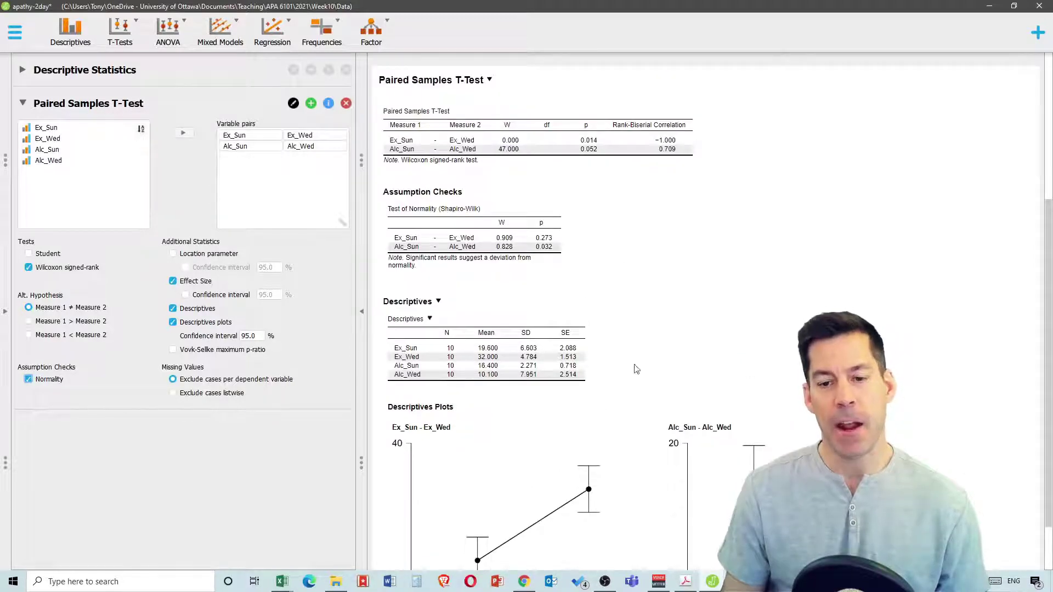
pyautogui.scroll(-1, 636, 368)
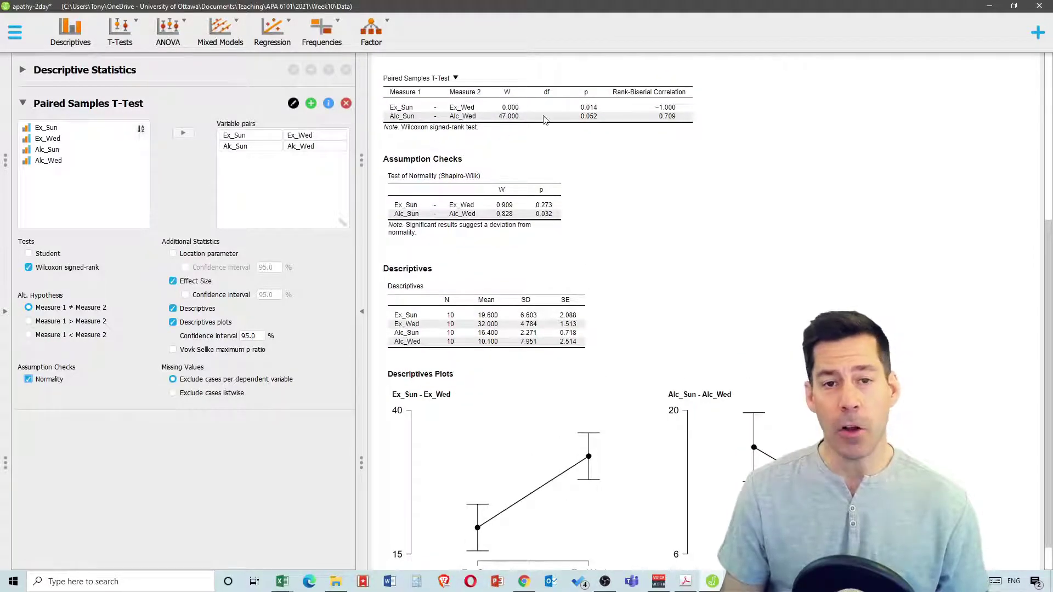
pyautogui.scroll(-1, 680, 301)
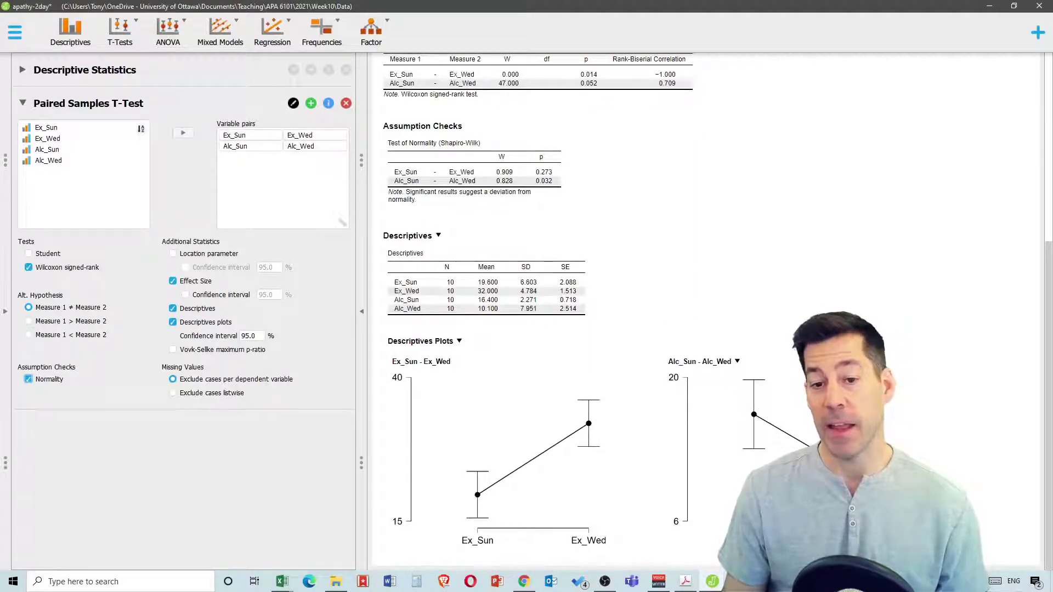
pyautogui.scroll(2, 760, 543)
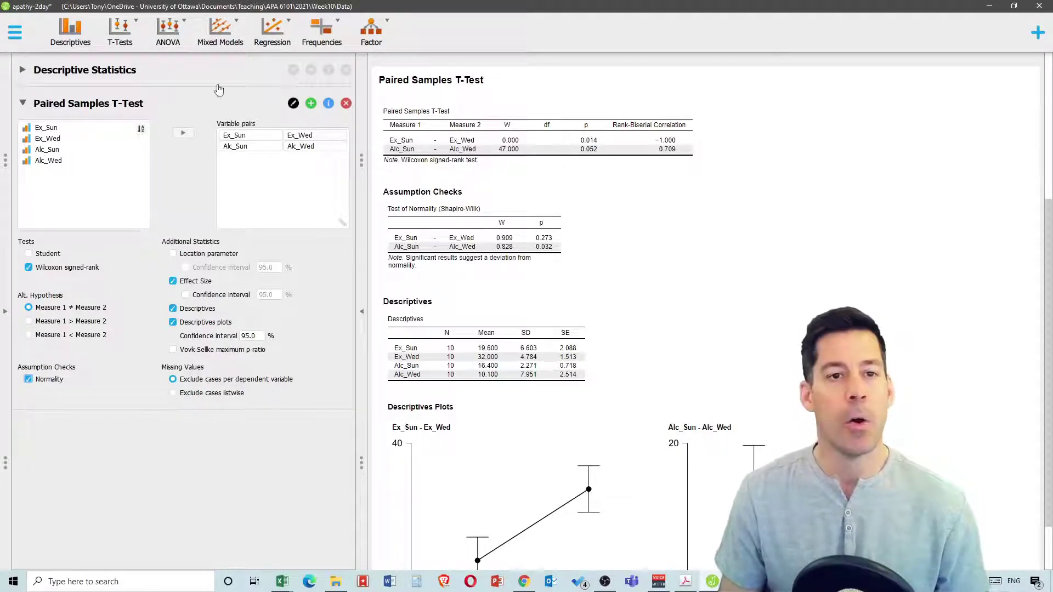
# Open soyawanttodoatest from Recent Files, maximize it, and browse the Soy_mealsperweek and Sperm_count data
pyautogui.click(24, 28)
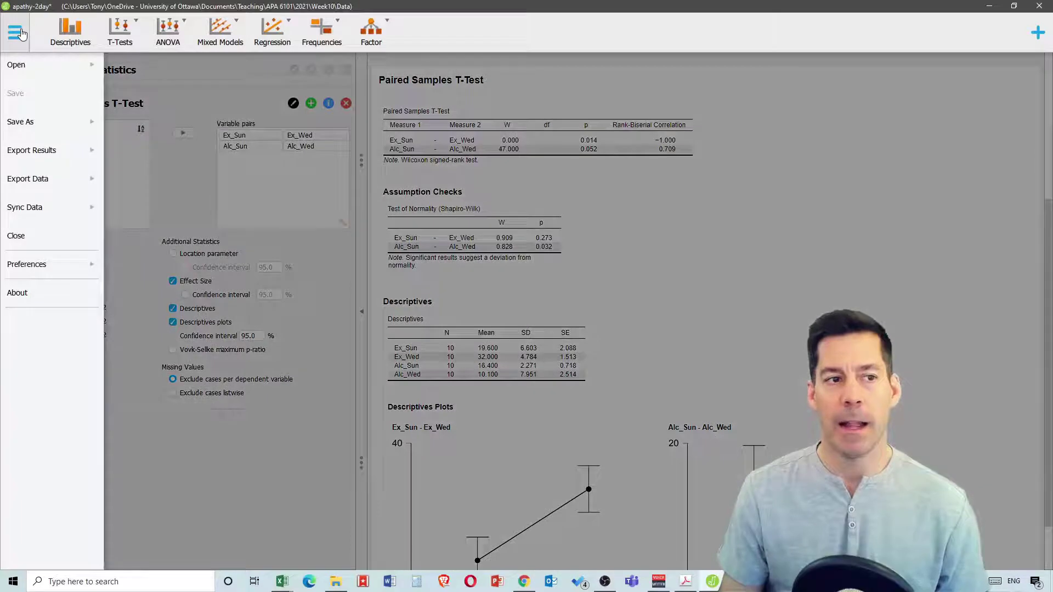
pyautogui.click(38, 65)
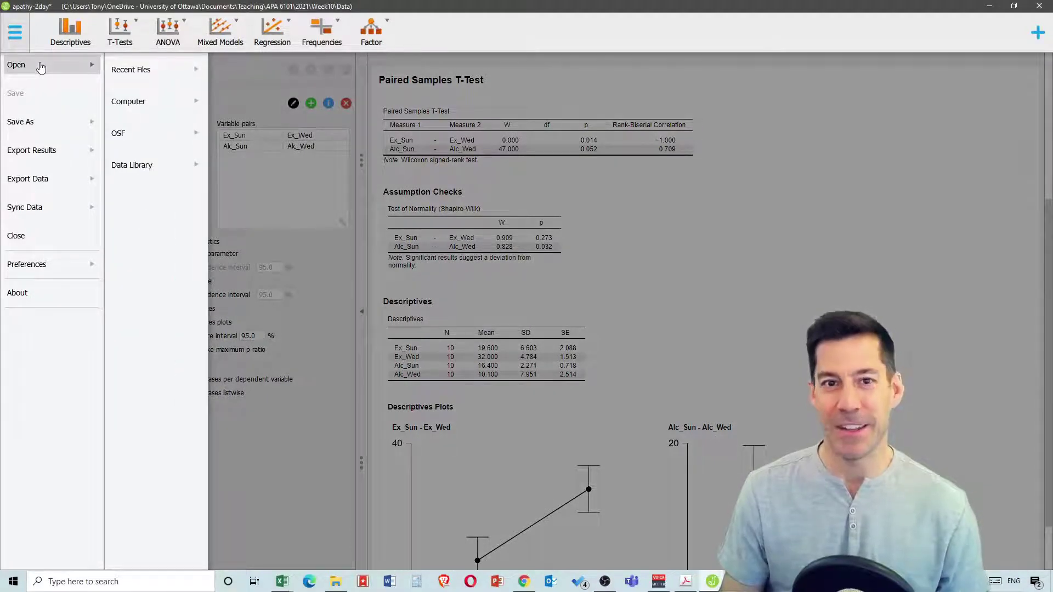
pyautogui.click(130, 69)
pyautogui.click(292, 203)
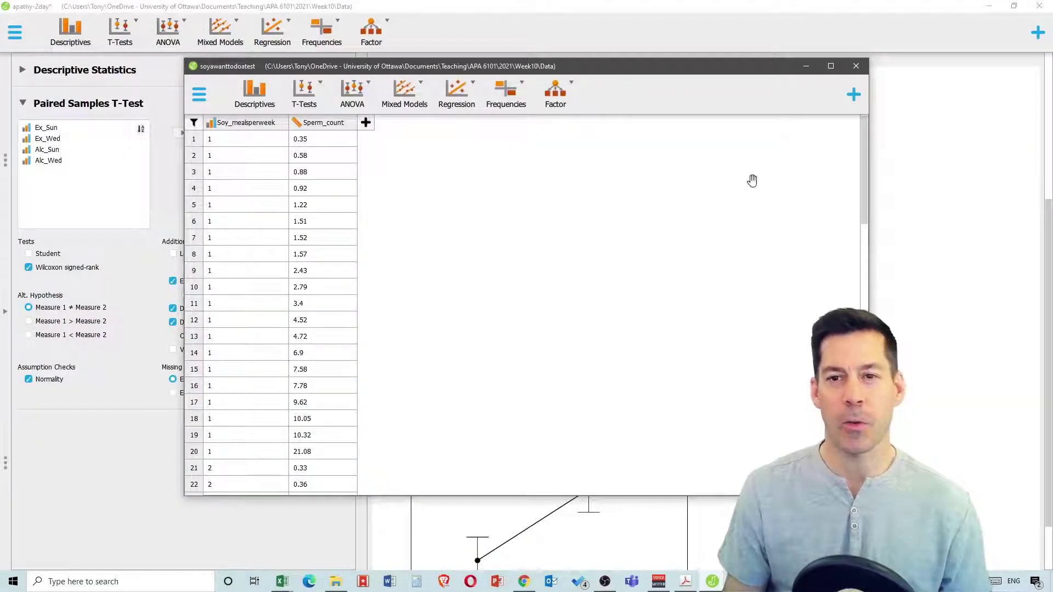
pyautogui.click(831, 66)
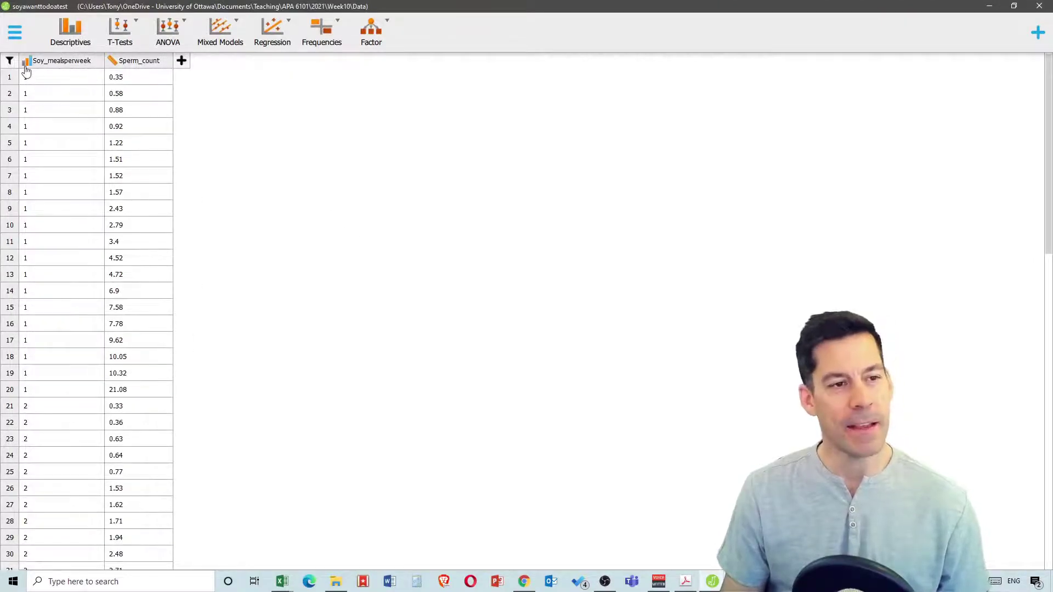
pyautogui.scroll(-10, 55, 164)
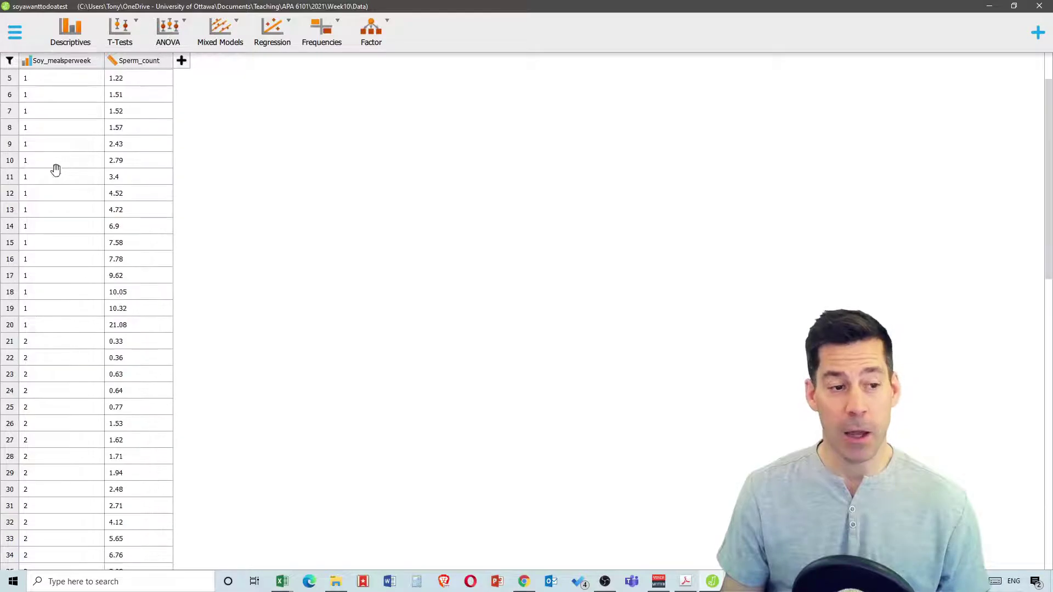
pyautogui.scroll(-4, 59, 252)
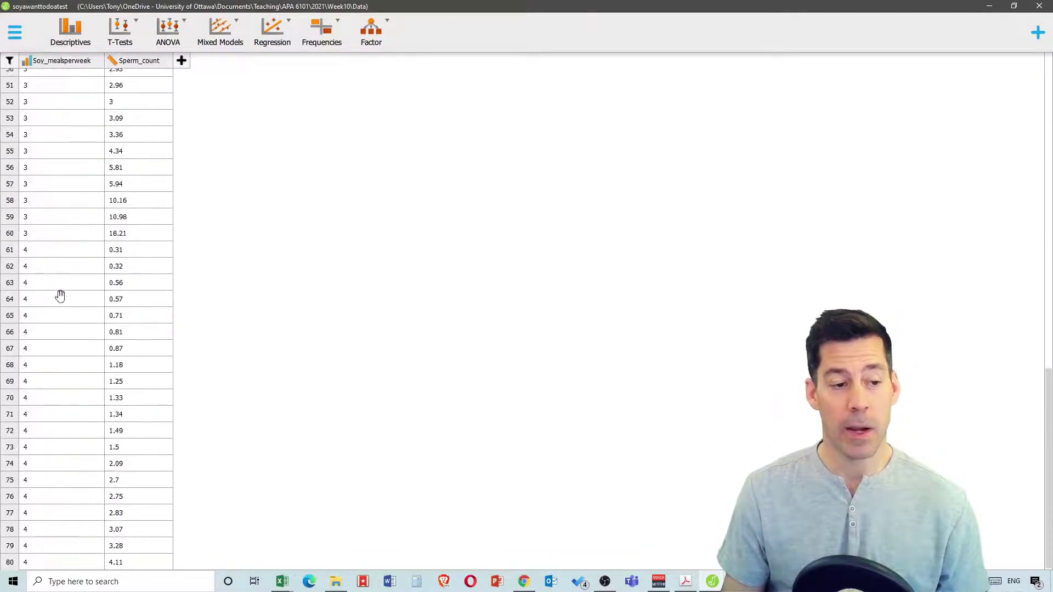
pyautogui.scroll(10, 57, 449)
pyautogui.scroll(5, 58, 449)
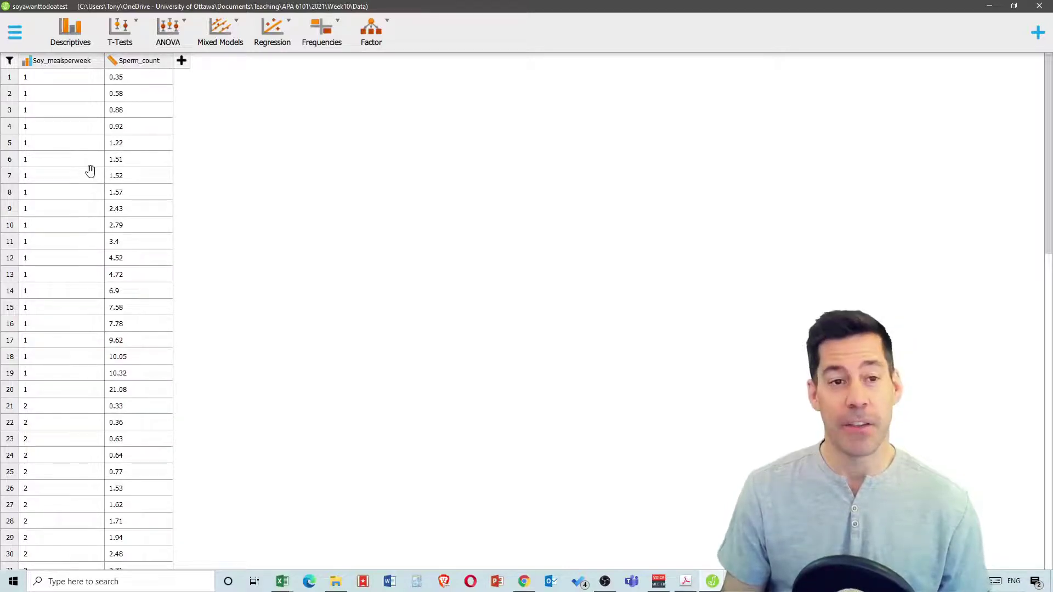
# Start a Descriptives analysis of Sperm_count, split by Soy_mealsperweek
pyautogui.click(80, 26)
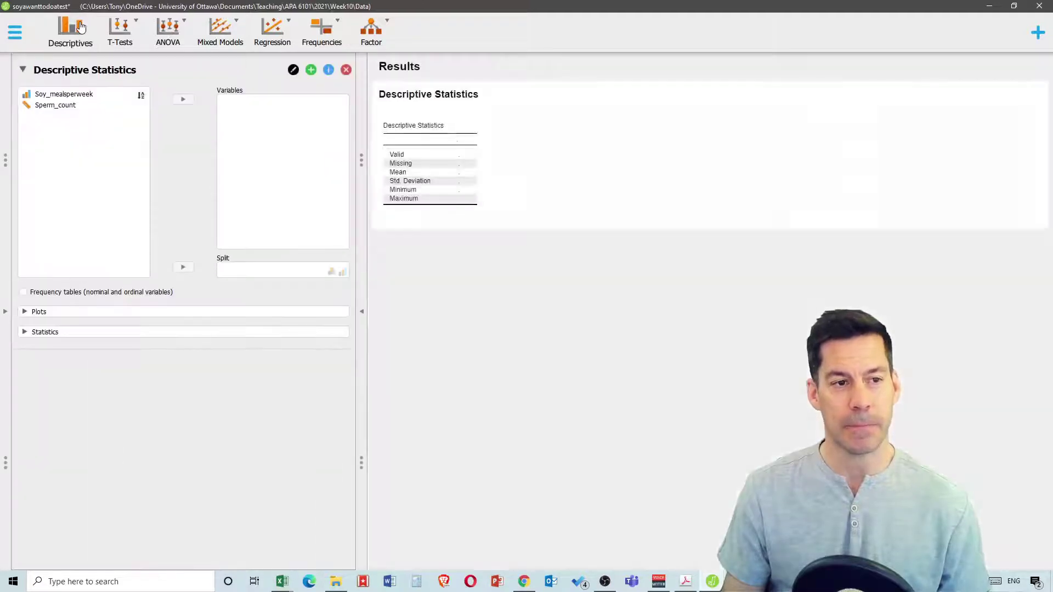
pyautogui.click(61, 105)
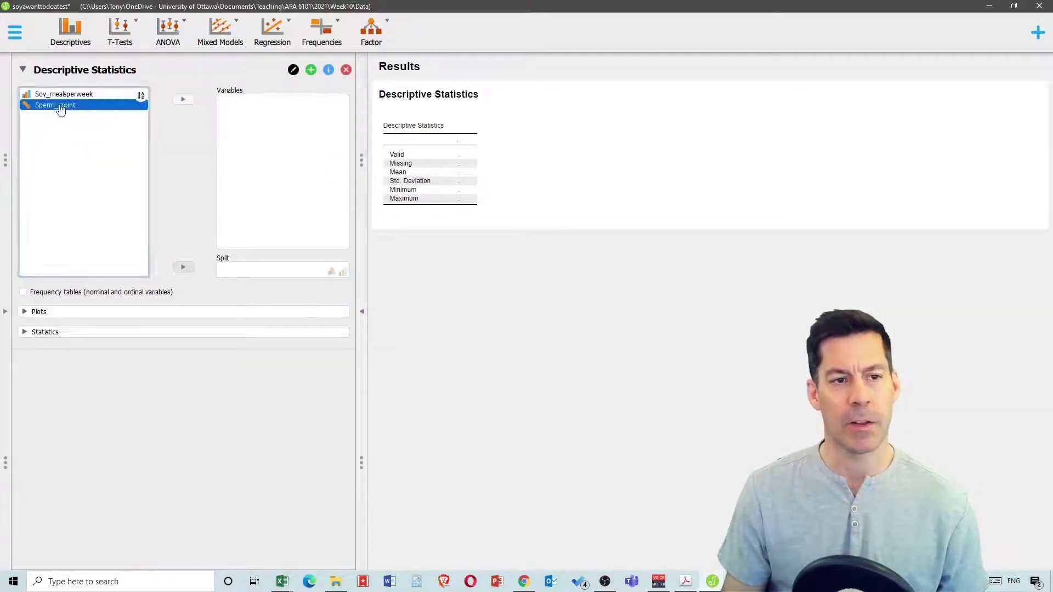
pyautogui.click(183, 99)
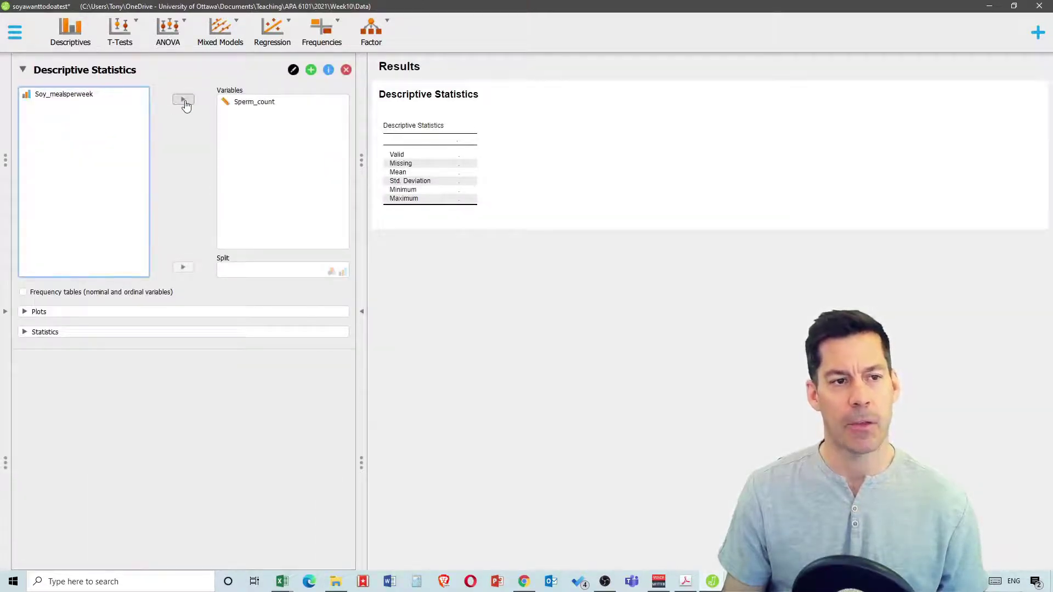
pyautogui.click(79, 96)
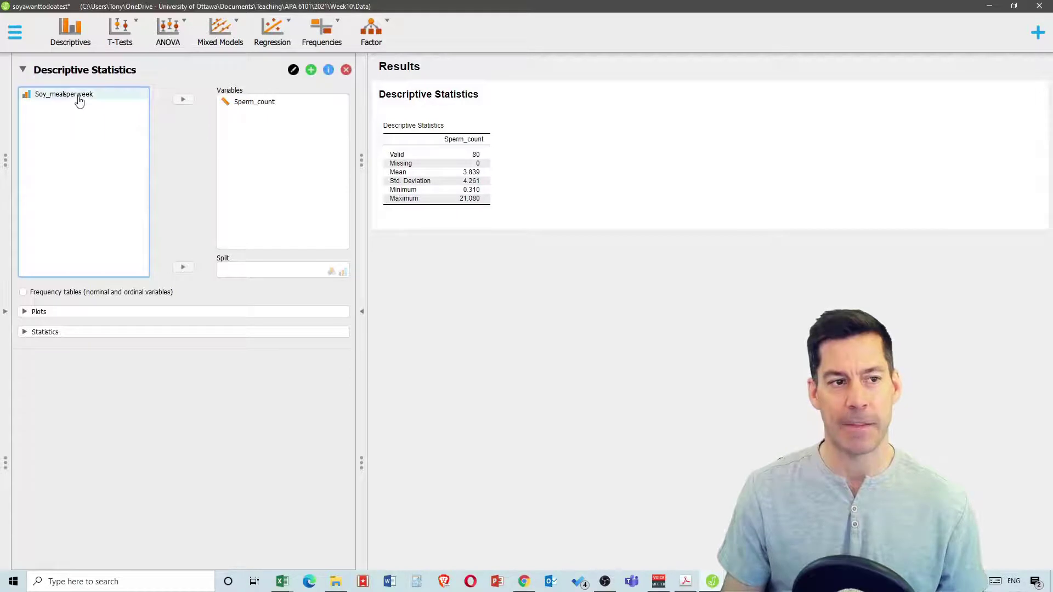
pyautogui.click(183, 268)
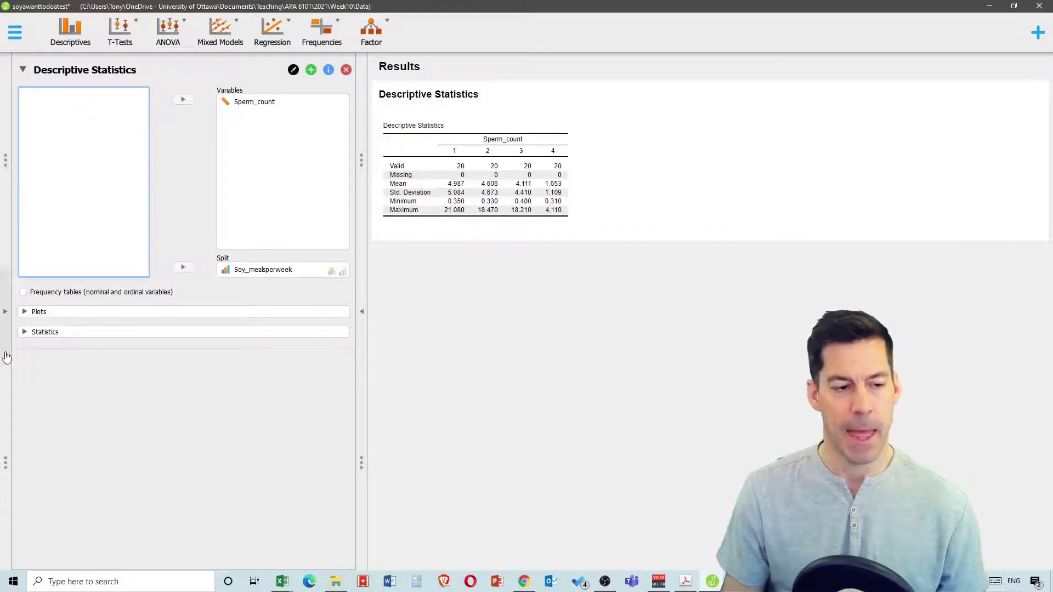
# Add median, skewness, kurtosis and the Shapiro-Wilk test to the Sperm_count descriptives
pyautogui.click(26, 333)
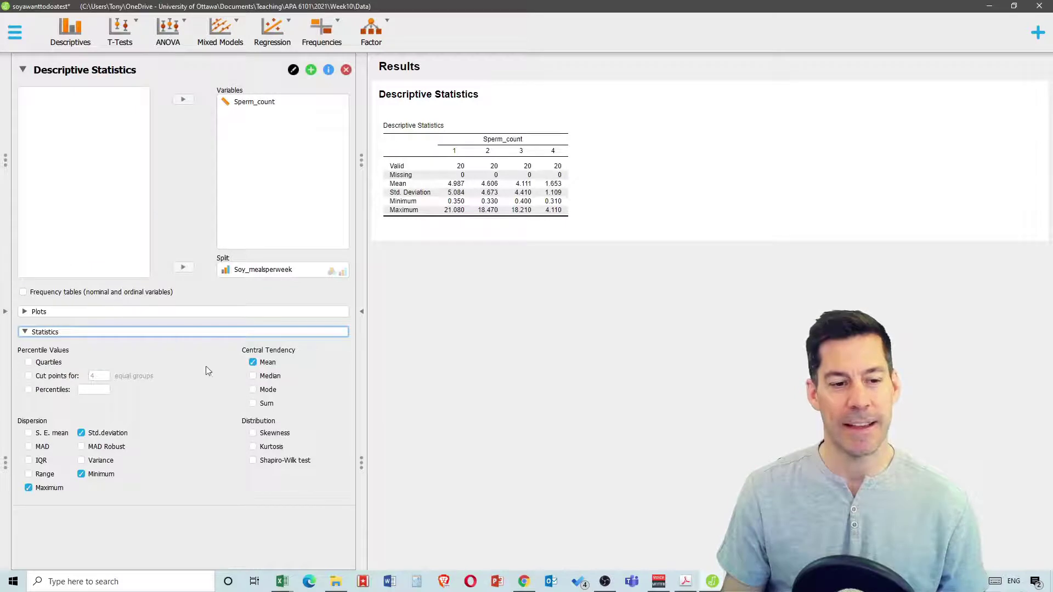
pyautogui.click(253, 376)
pyautogui.click(253, 434)
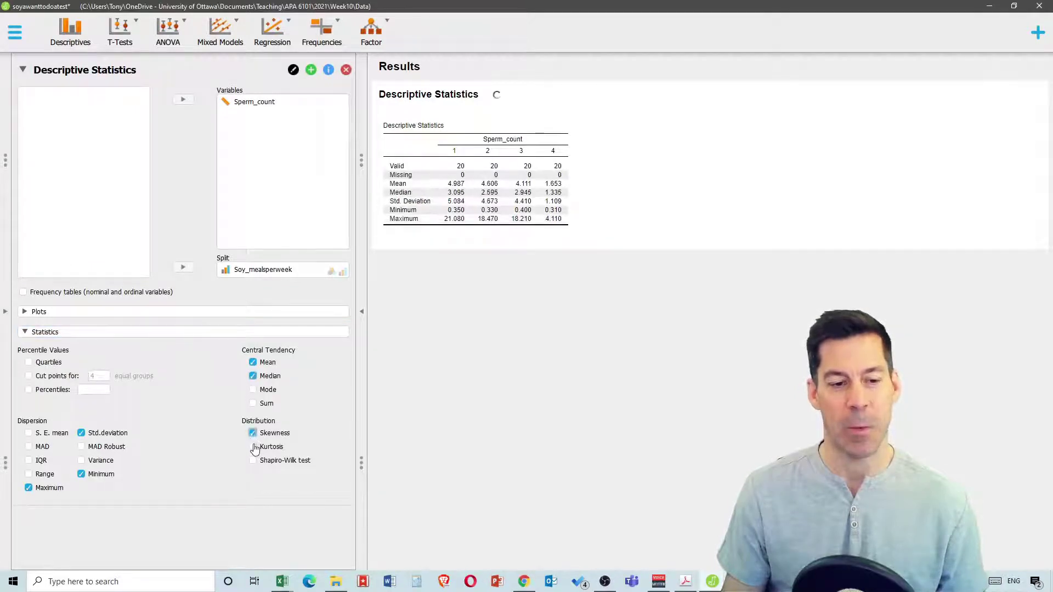
pyautogui.click(253, 449)
pyautogui.click(253, 463)
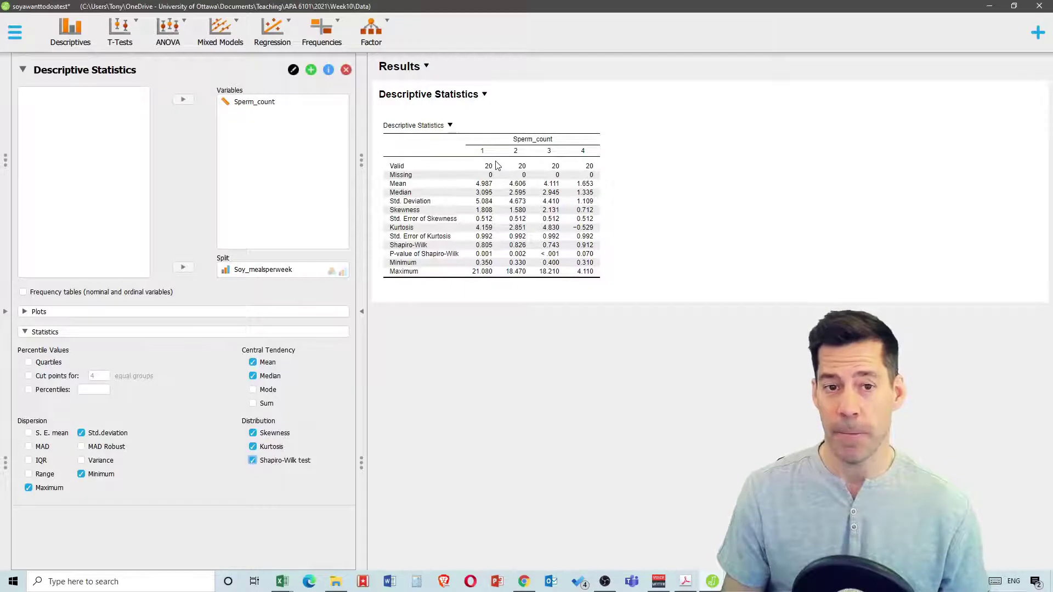
# Run a classical ANOVA with Sperm_count as the dependent variable and Soy_mealsperweek as the fixed factor
pyautogui.click(168, 43)
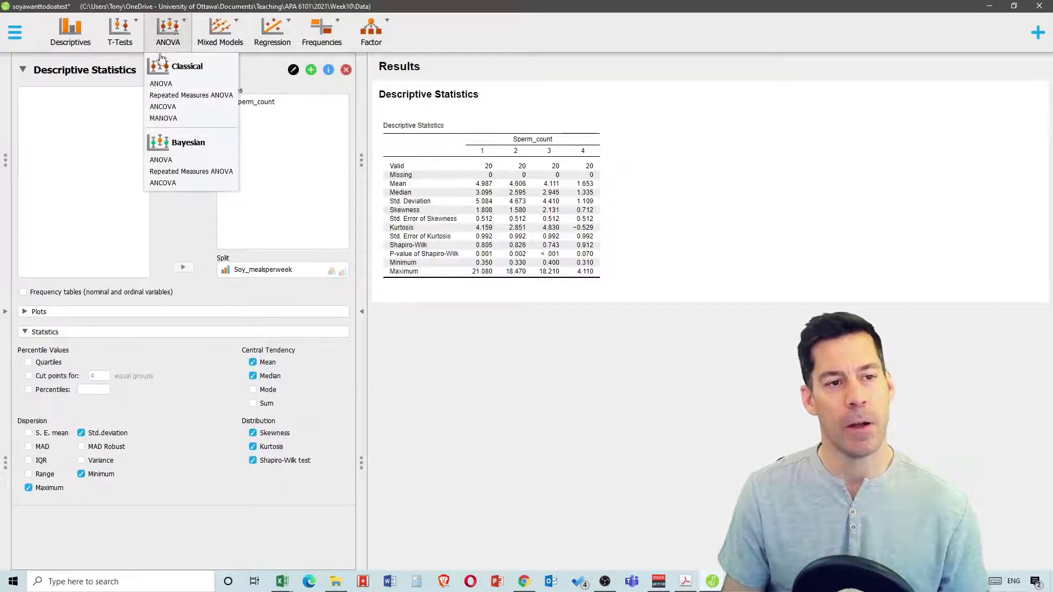
pyautogui.click(161, 84)
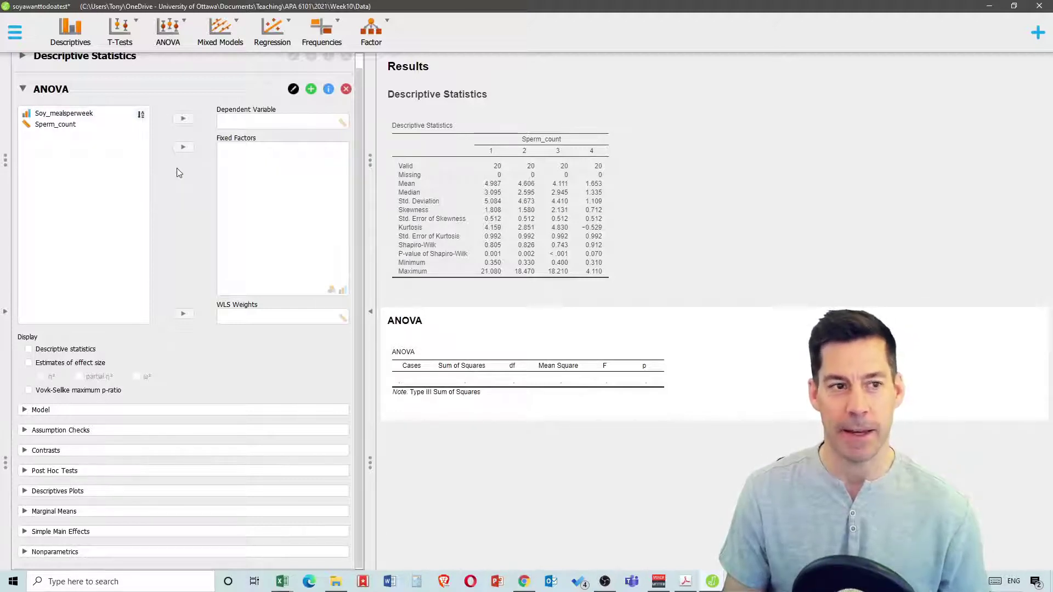
pyautogui.click(48, 125)
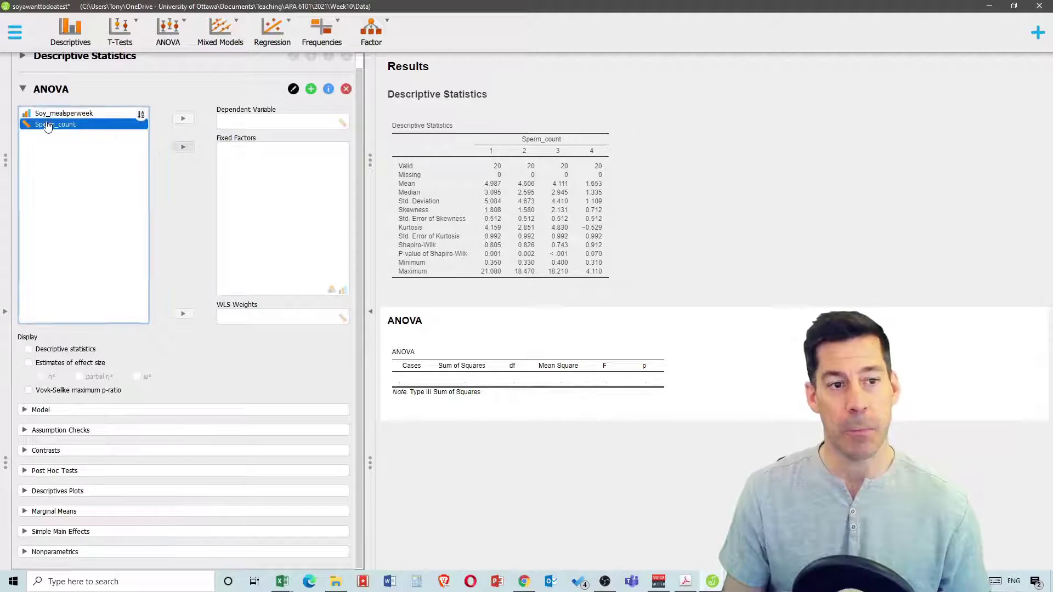
pyautogui.click(183, 118)
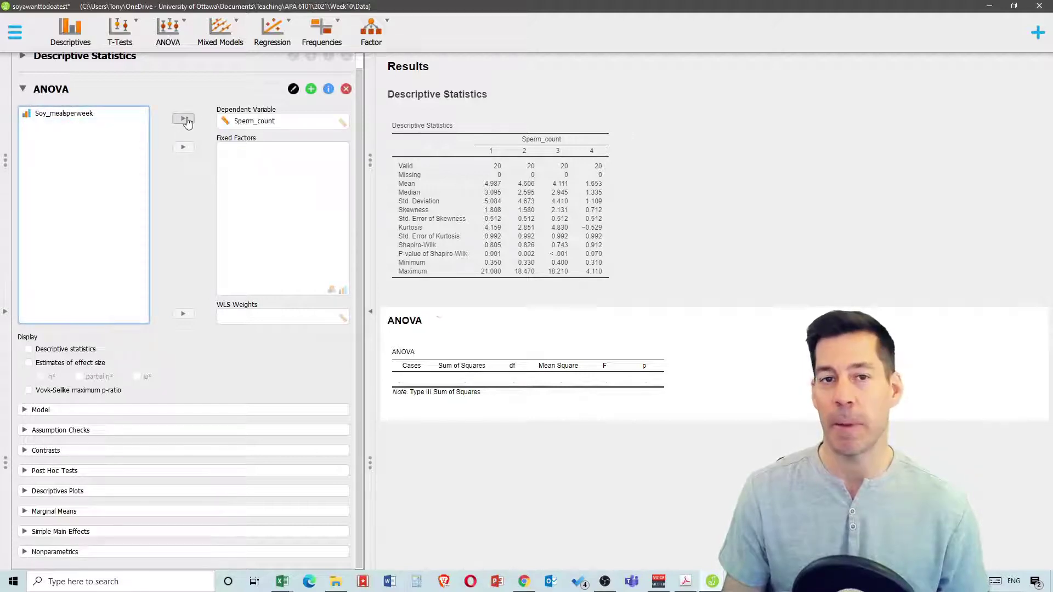
pyautogui.click(68, 118)
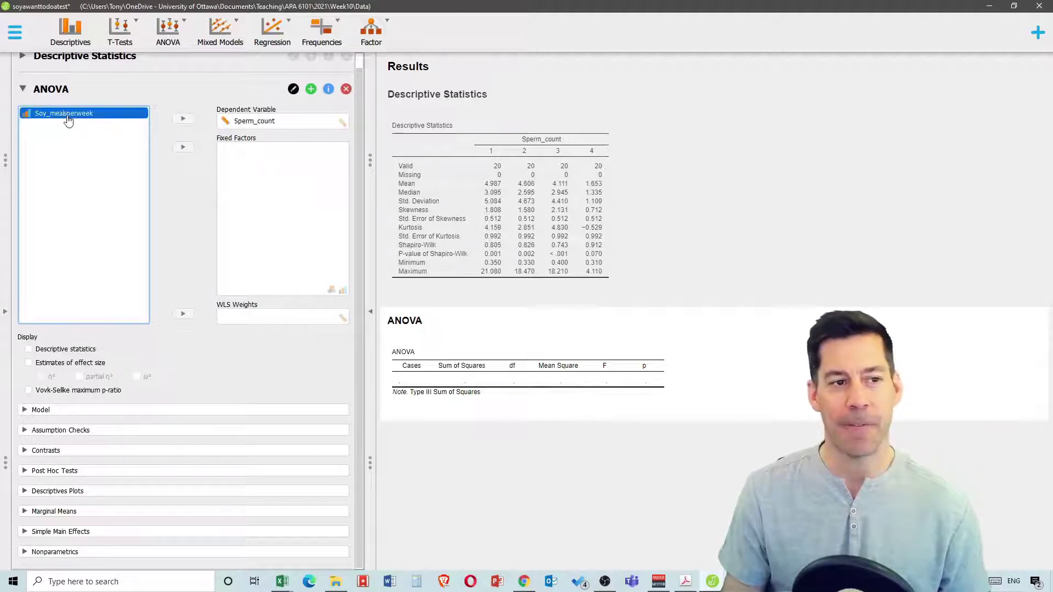
pyautogui.click(183, 147)
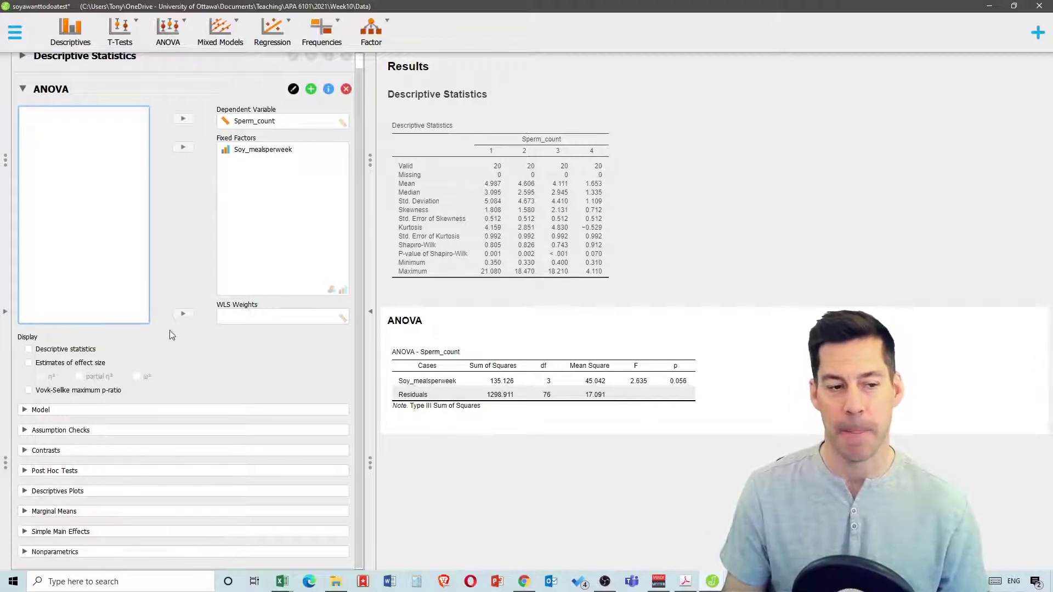
# Add a Kruskal-Wallis test on Soy_mealsperweek (statistic 8.659, df 3, p = 0.034)
pyautogui.click(25, 552)
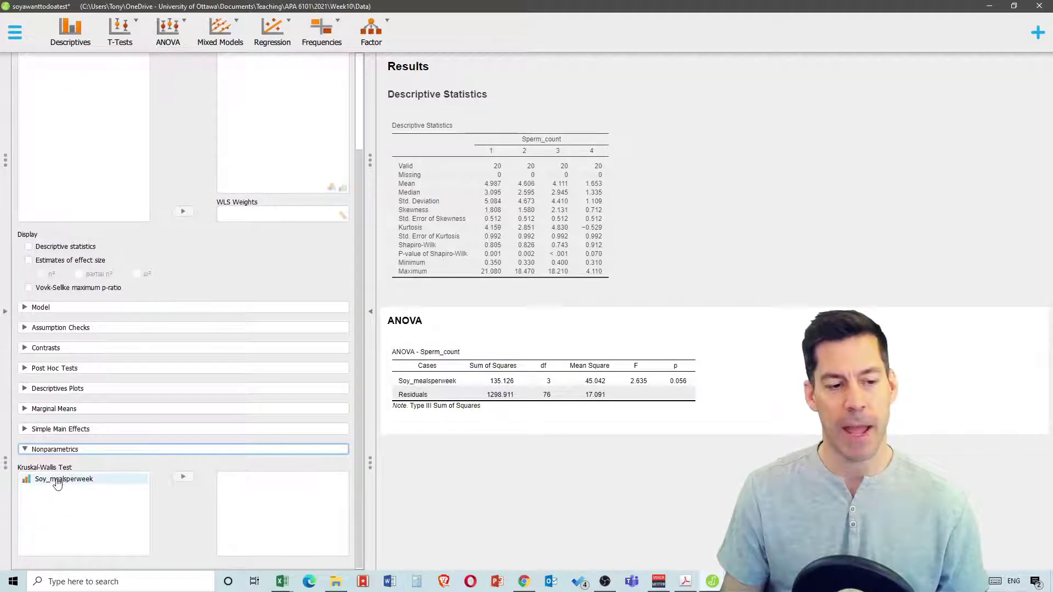
pyautogui.click(57, 481)
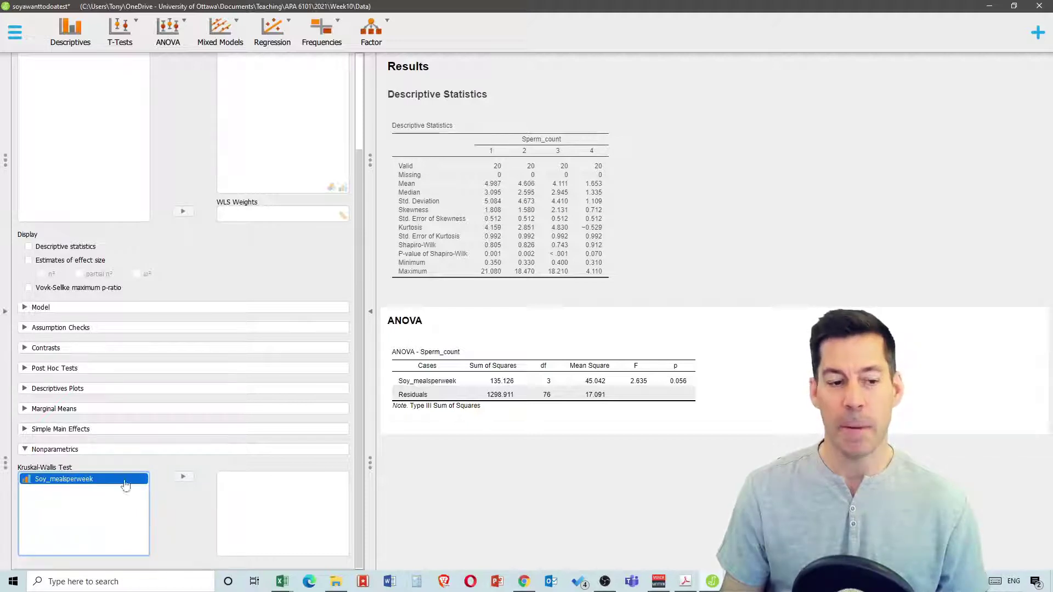
pyautogui.click(184, 476)
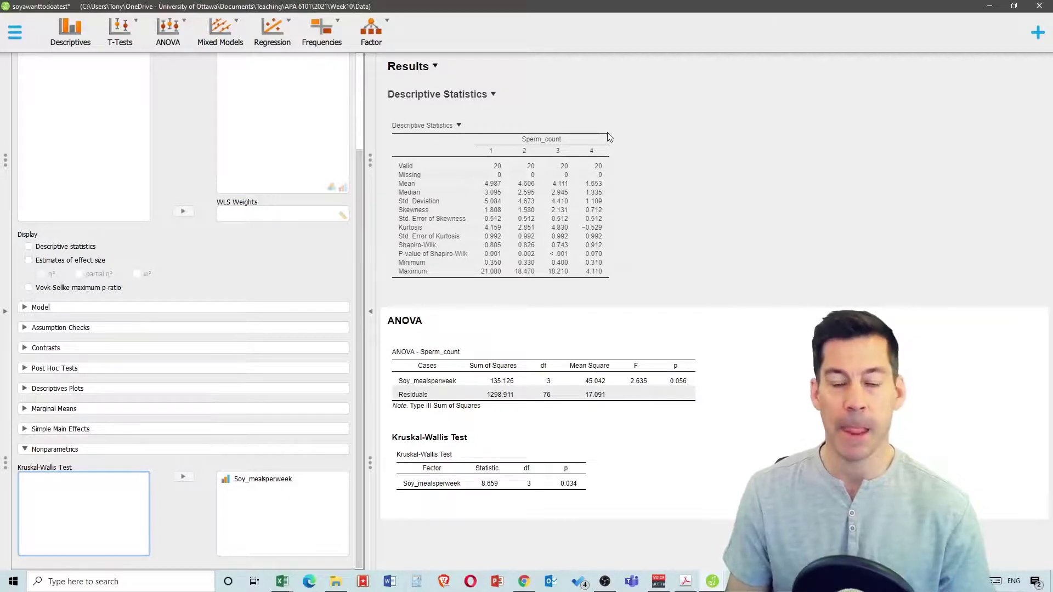
pyautogui.click(23, 369)
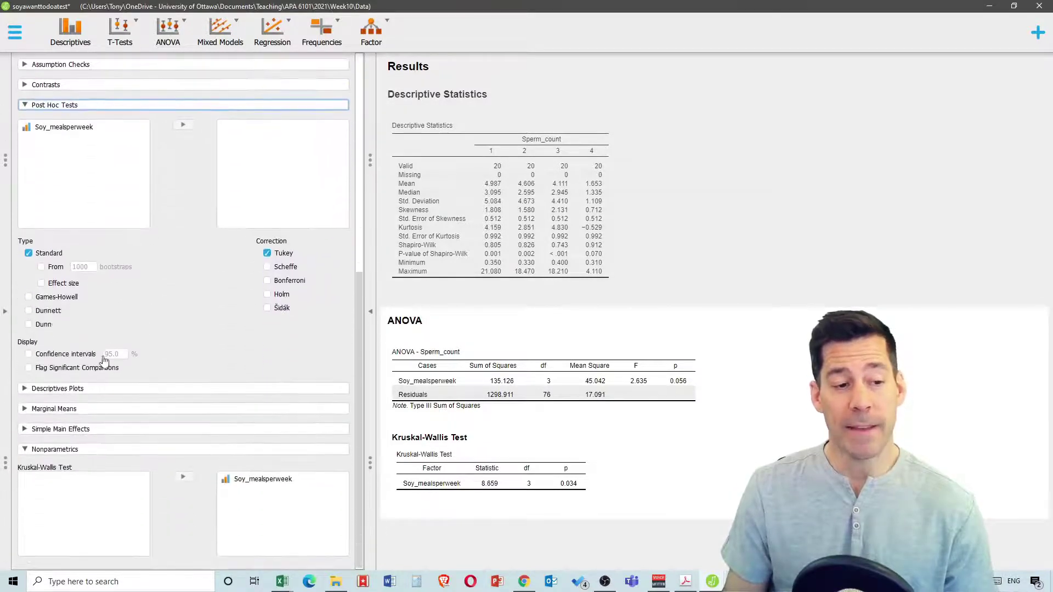
# Add Dunn post hoc comparisons for Soy_mealsperweek alongside the Tukey table
pyautogui.click(28, 324)
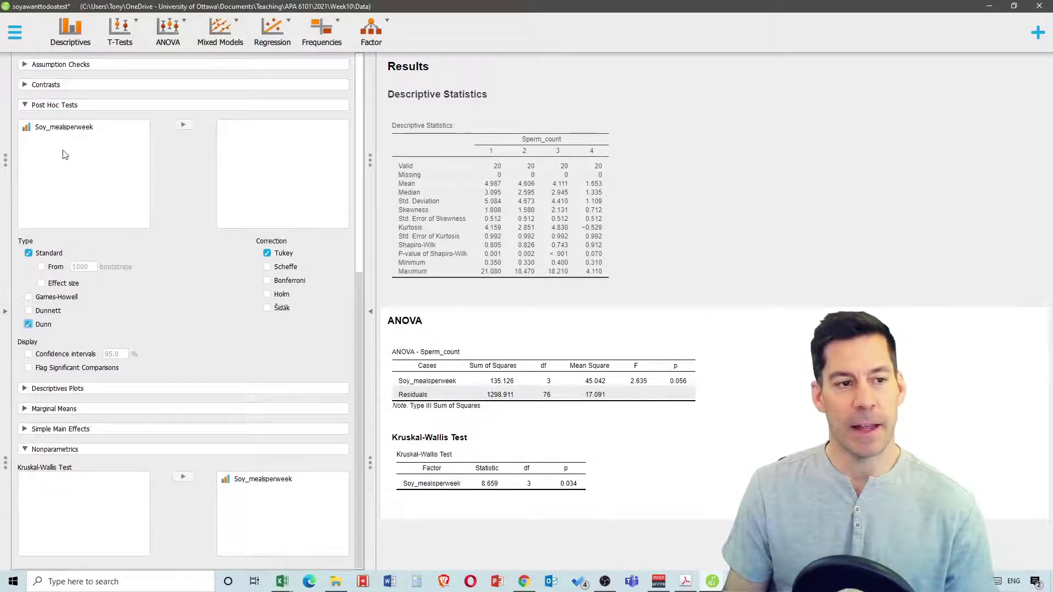
pyautogui.click(64, 129)
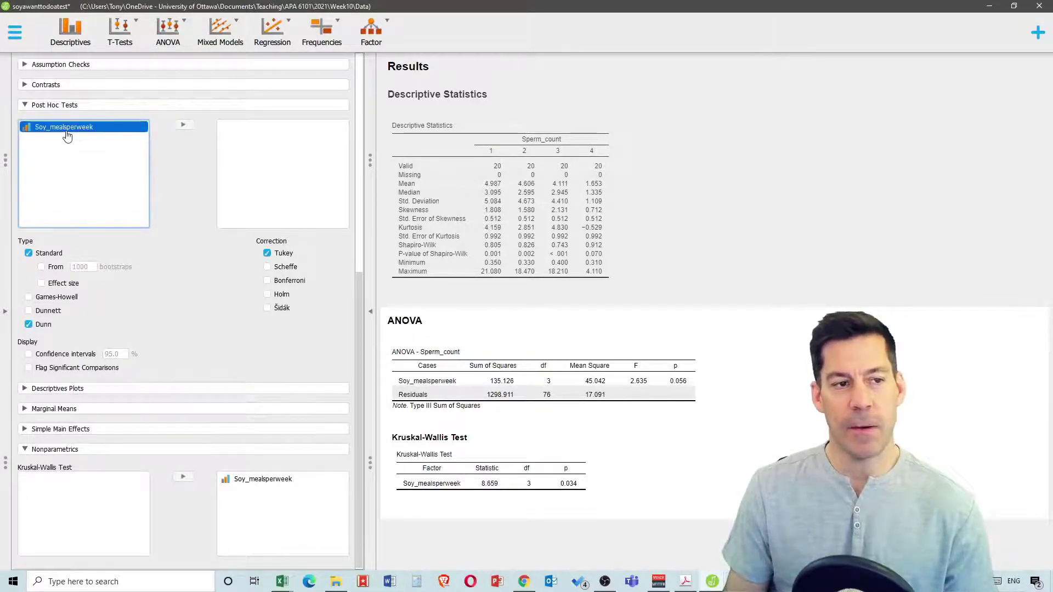
pyautogui.click(184, 126)
pyautogui.scroll(-5, 471, 301)
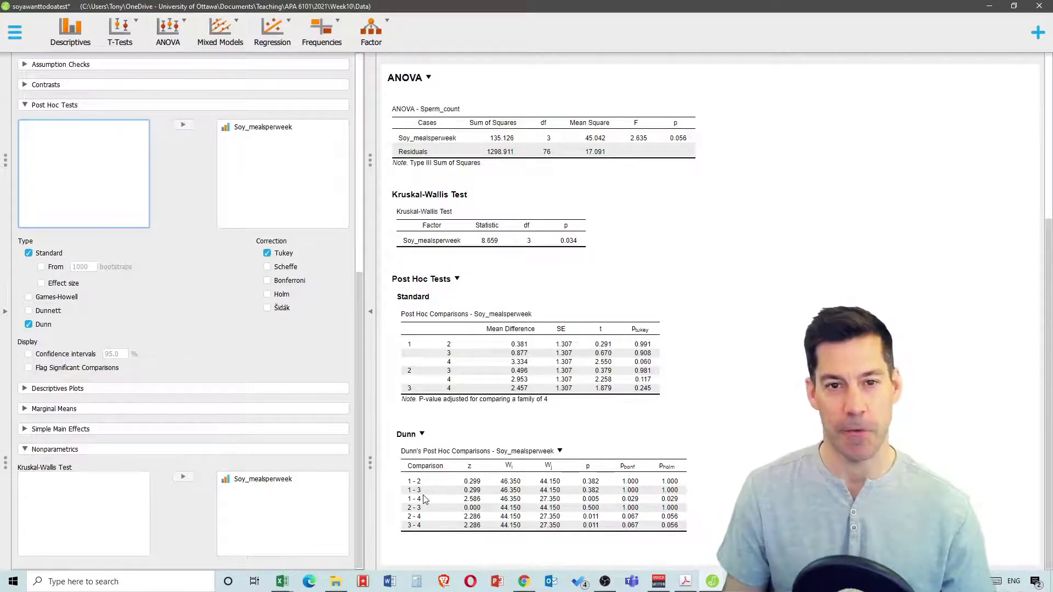
pyautogui.click(10, 41)
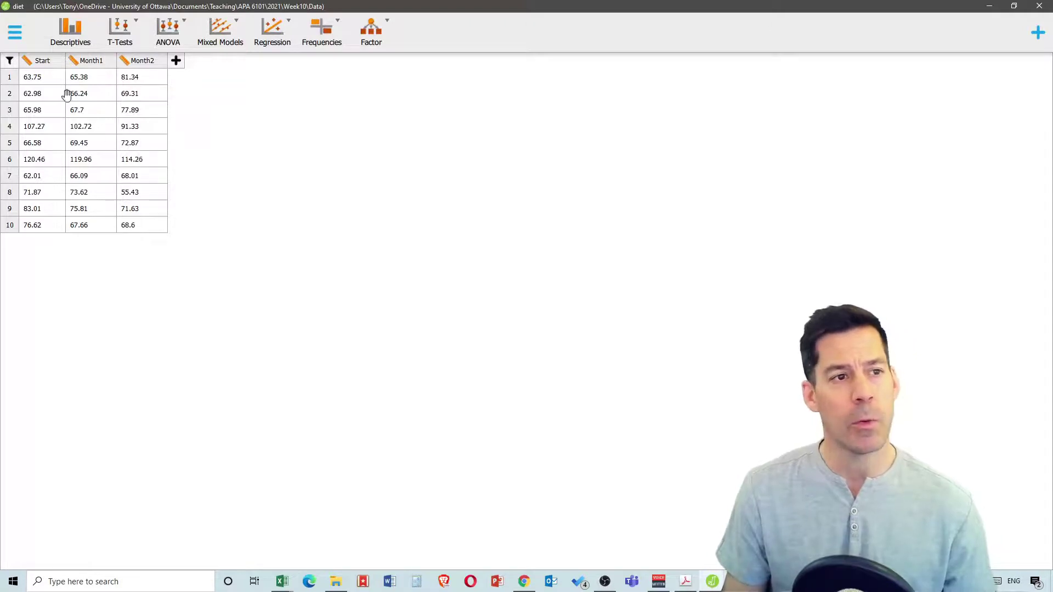
# Start a Descriptives analysis of the diet variables Start, Month1 and Month2
pyautogui.click(68, 41)
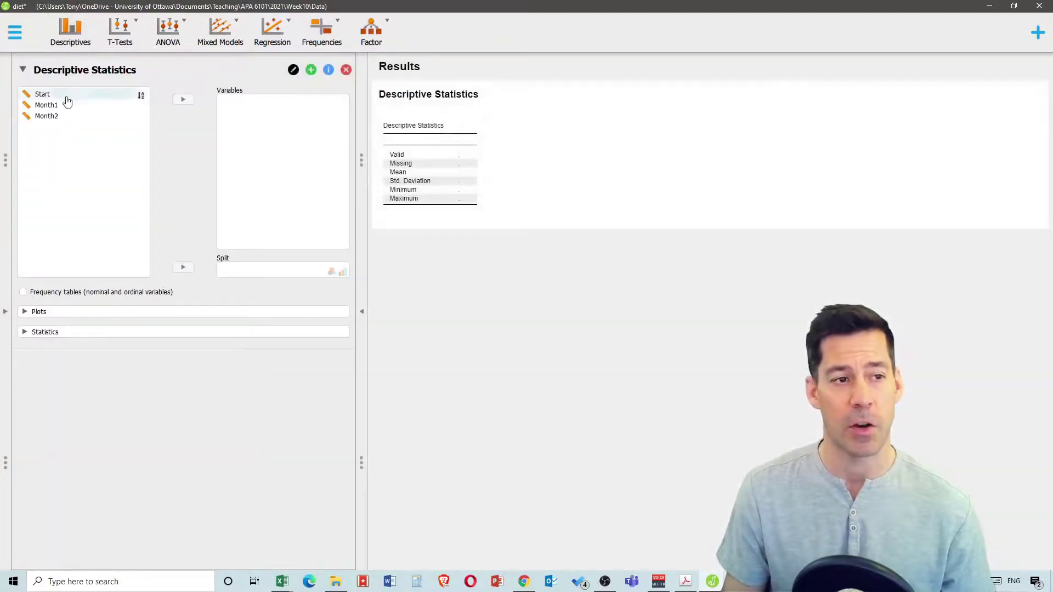
pyautogui.click(60, 96)
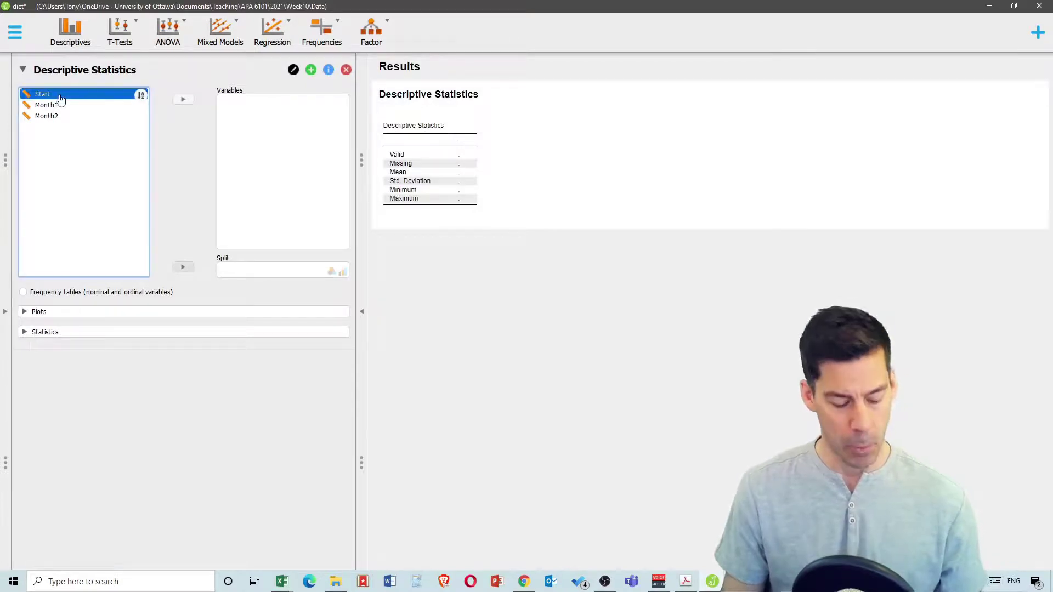
pyautogui.keyDown('shift'); pyautogui.click(57, 112); pyautogui.keyUp('shift')
pyautogui.click(183, 99)
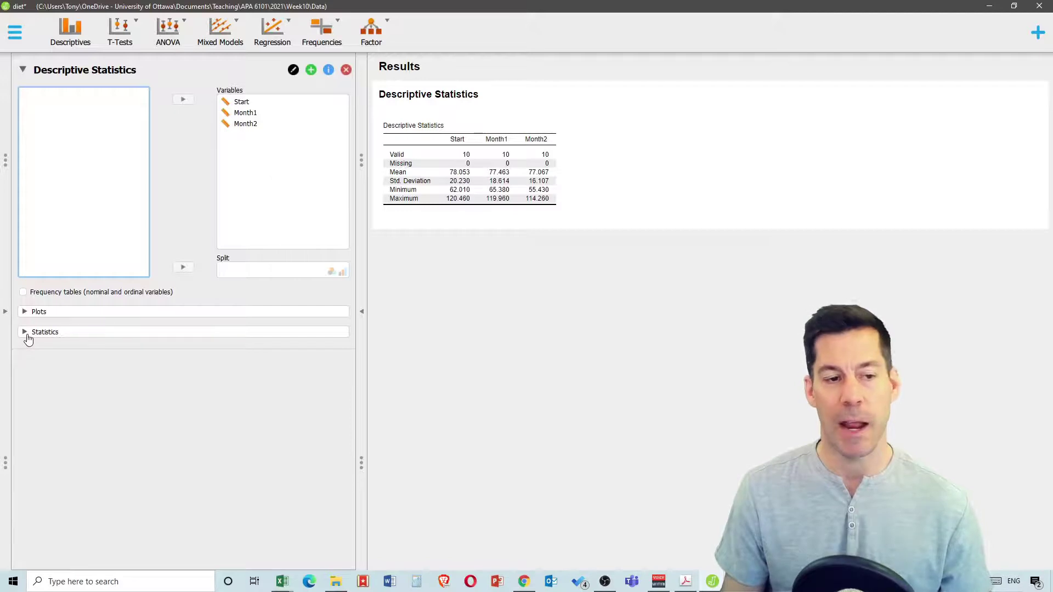
# Add median, skewness, kurtosis and the Shapiro-Wilk test to the diet descriptives table
pyautogui.click(27, 334)
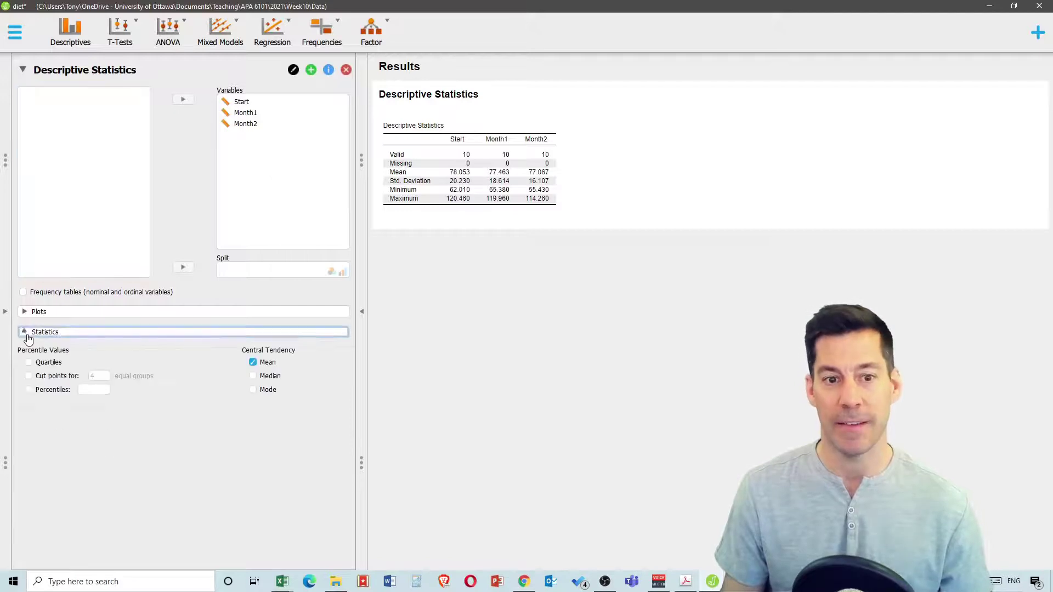
pyautogui.click(253, 376)
pyautogui.click(252, 433)
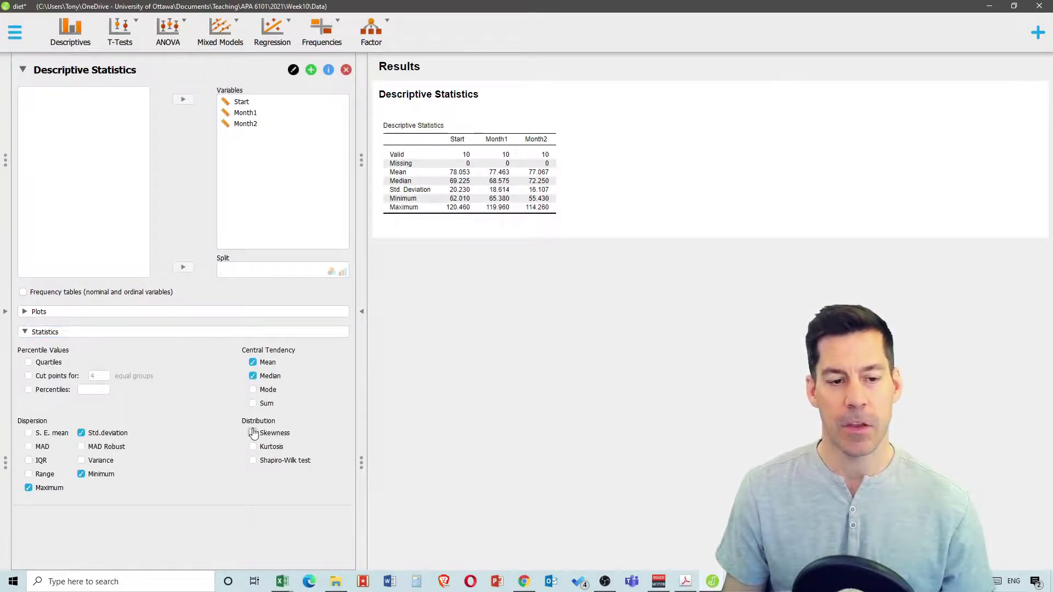
pyautogui.click(253, 447)
pyautogui.click(256, 462)
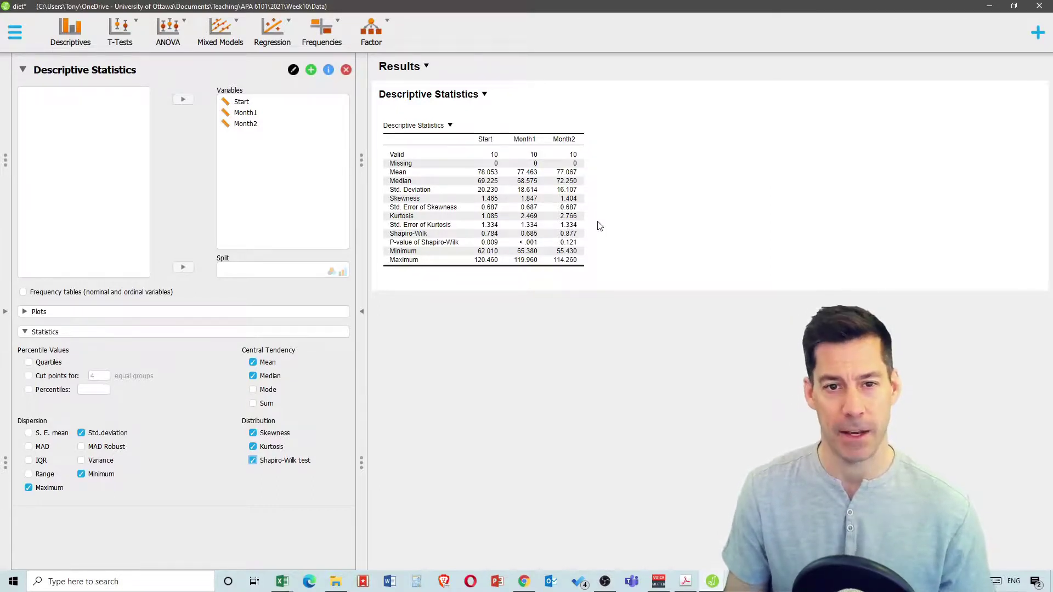
# Start a repeated measures ANOVA with factor 'time' and levels start, month1, month2
pyautogui.click(172, 42)
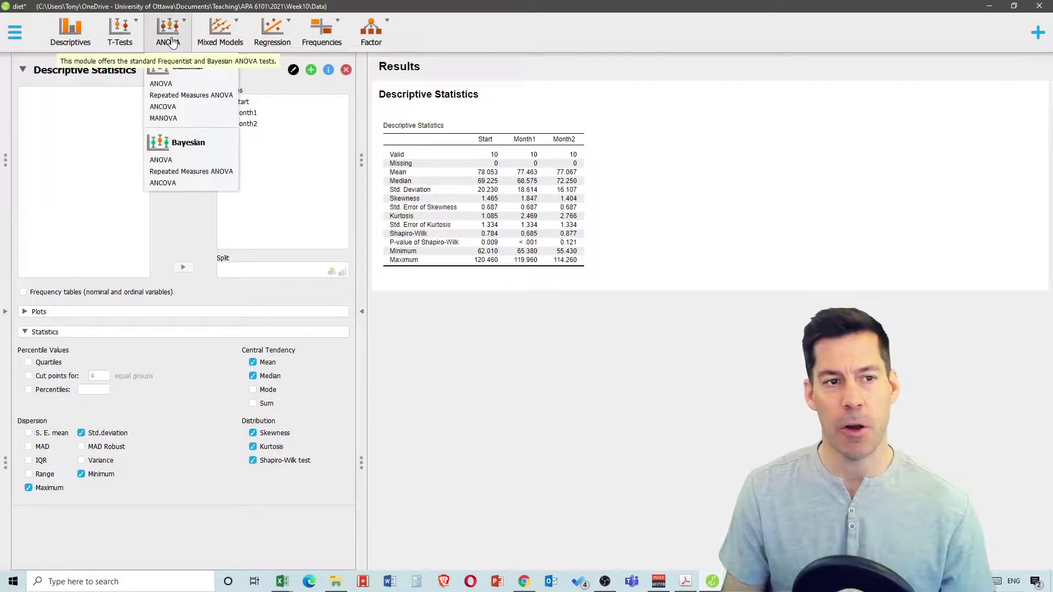
pyautogui.click(187, 96)
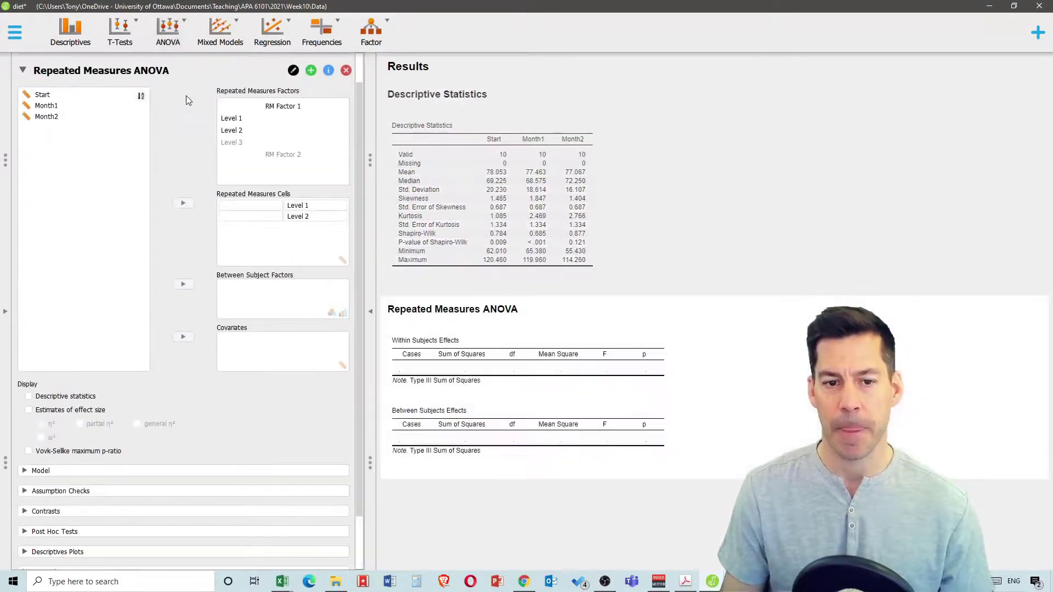
pyautogui.click(278, 108)
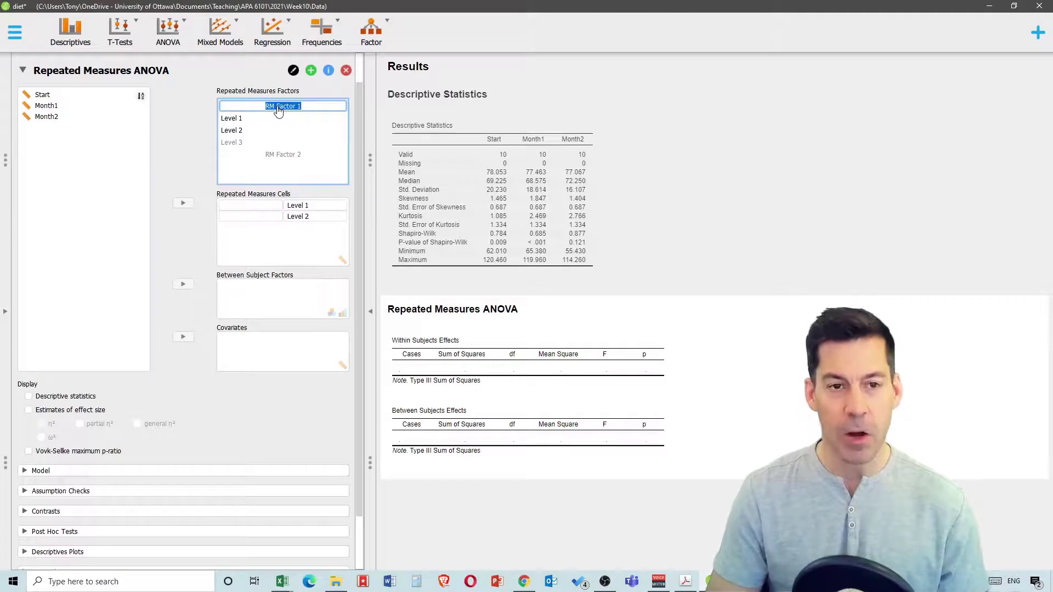
pyautogui.write('time')
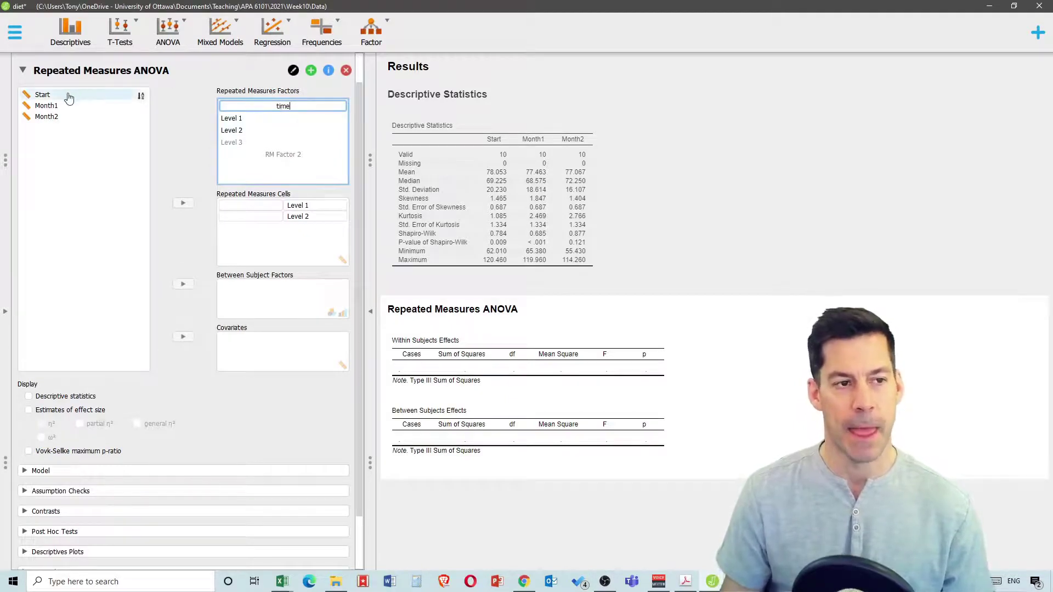
pyautogui.click(243, 120)
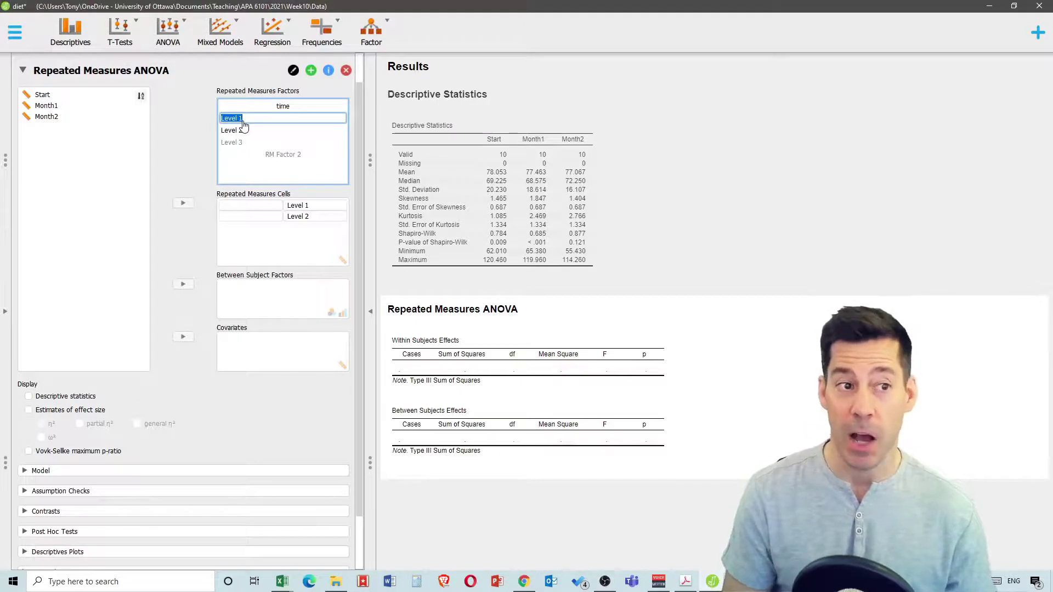
pyautogui.write('start')
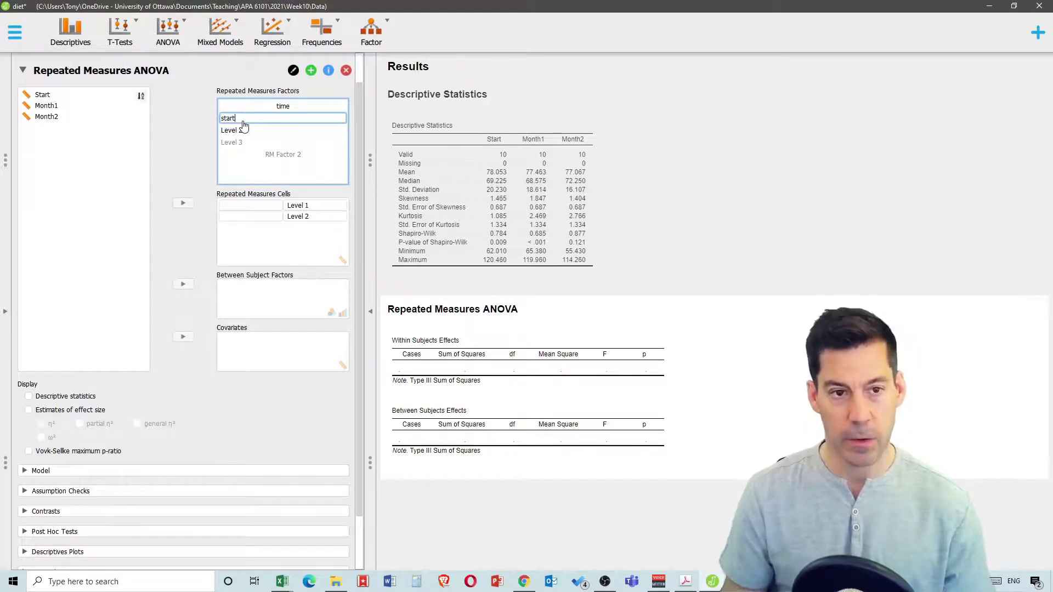
pyautogui.press('Tab')
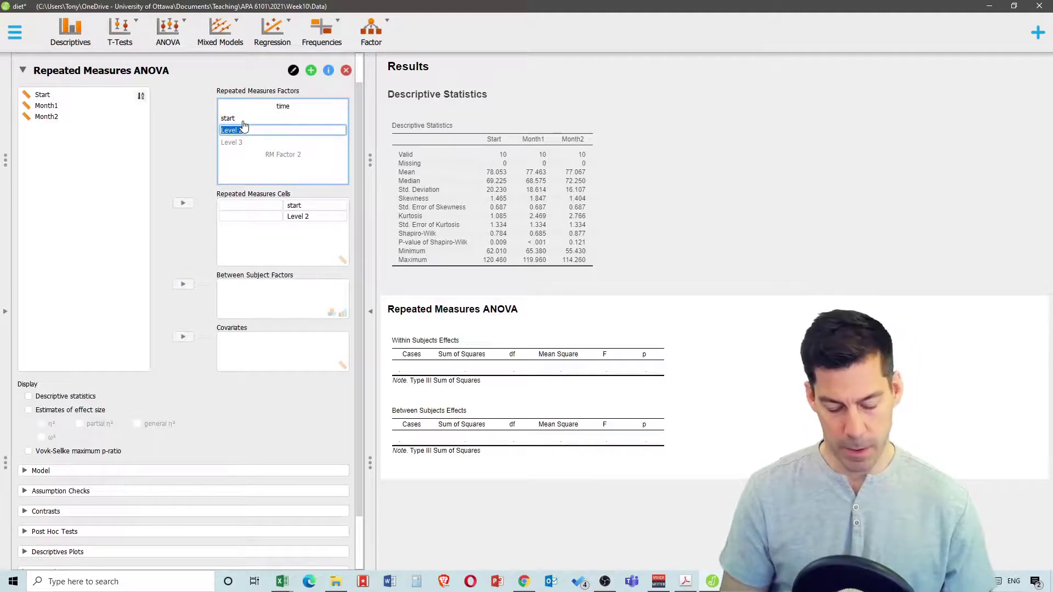
pyautogui.write('month1')
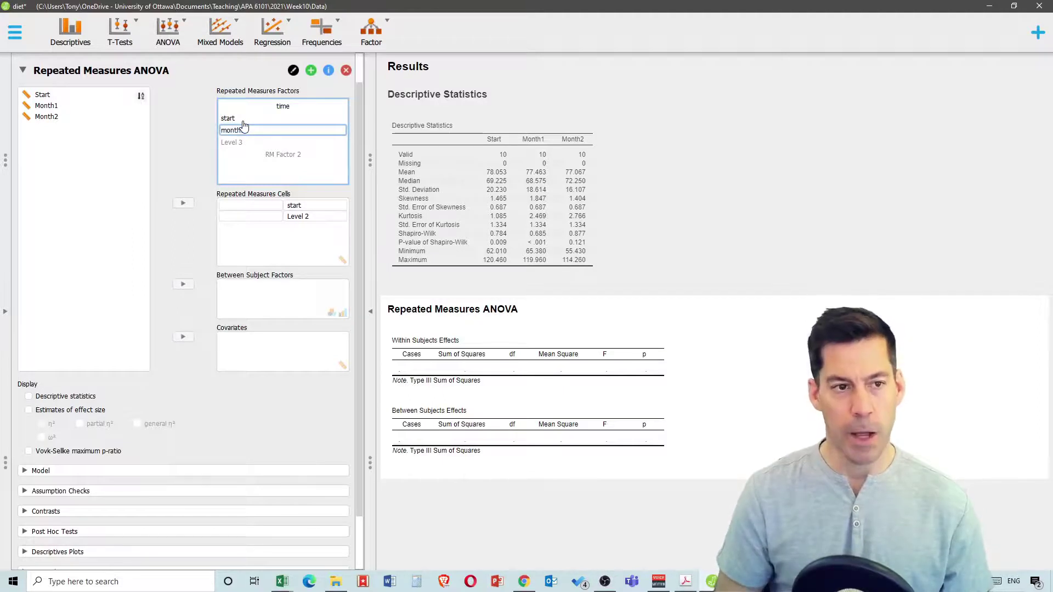
pyautogui.press('Tab')
pyautogui.write('month2')
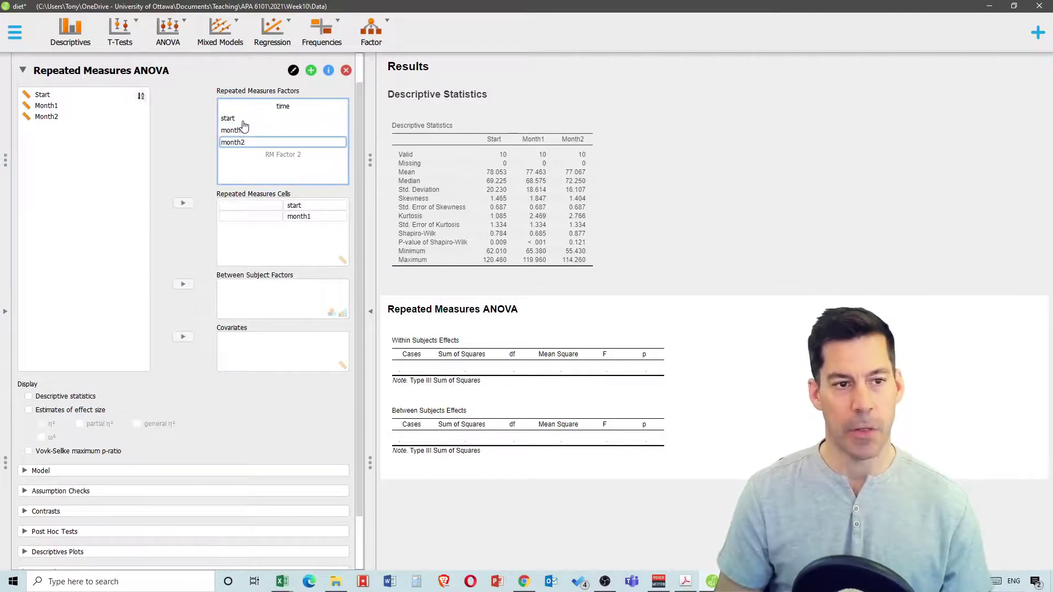
pyautogui.press('Tab')
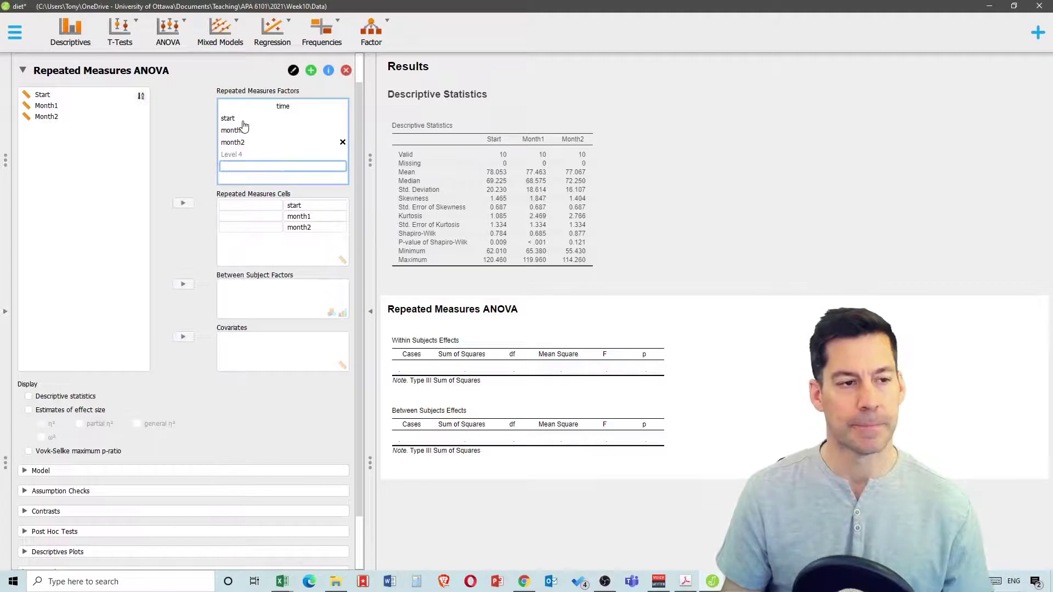
# Assign Start, Month1 and Month2 to the time levels in Repeated Measures Cells
pyautogui.click(48, 97)
pyautogui.keyDown('shift'); pyautogui.click(55, 115); pyautogui.keyUp('shift')
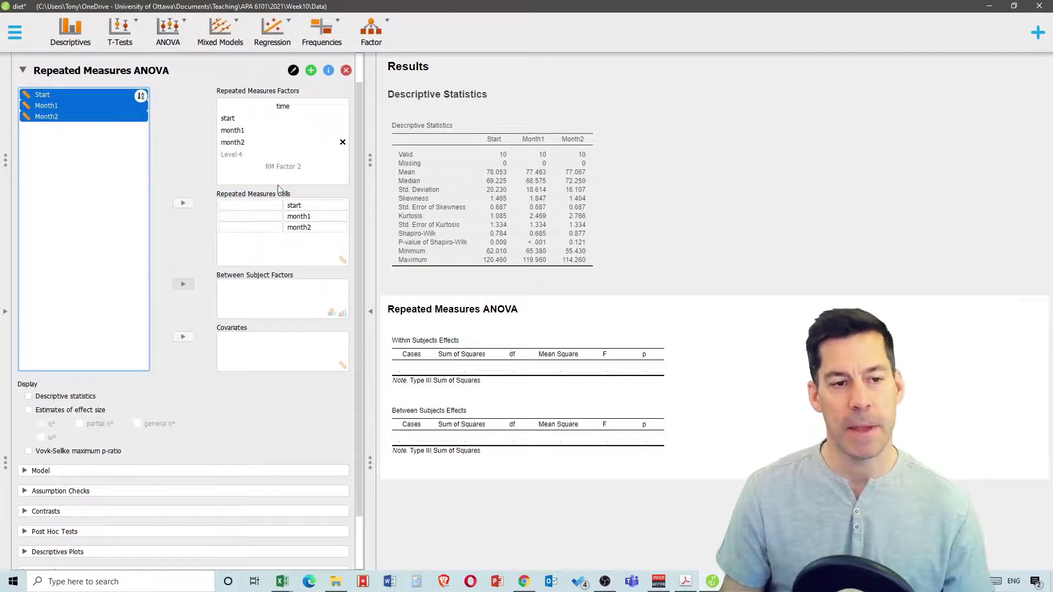
pyautogui.click(187, 207)
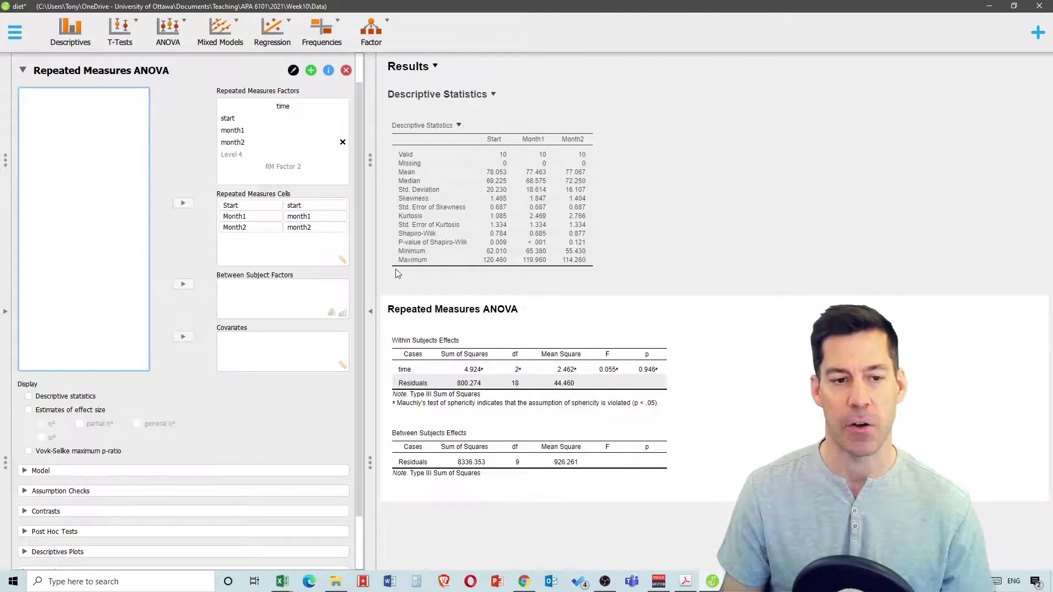
# Add a Friedman test on time (chi-squared 0.200, df 2, p = 0.905)
pyautogui.scroll(-1, 232, 318)
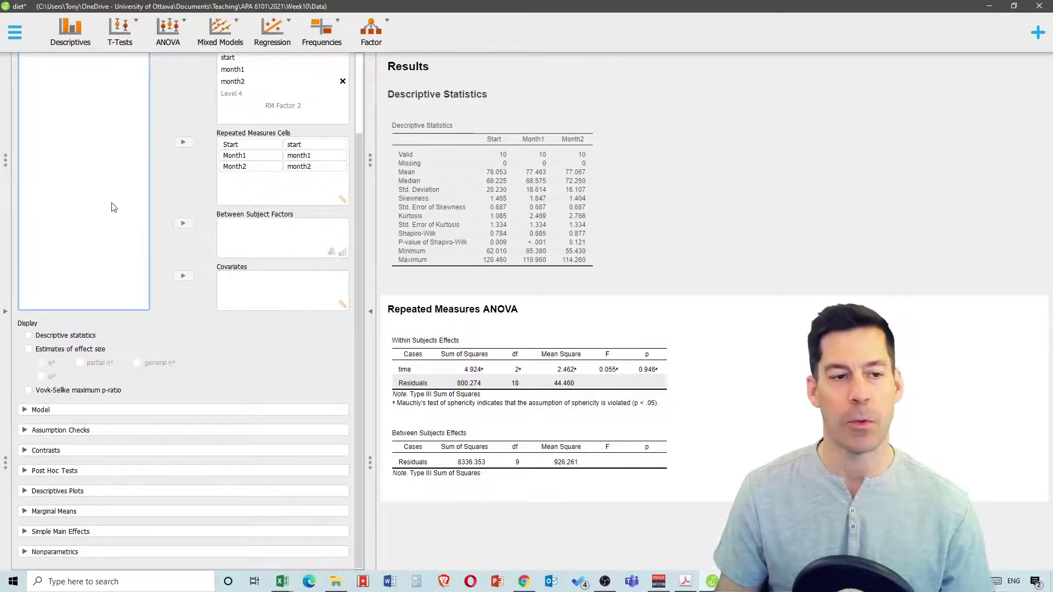
pyautogui.click(22, 554)
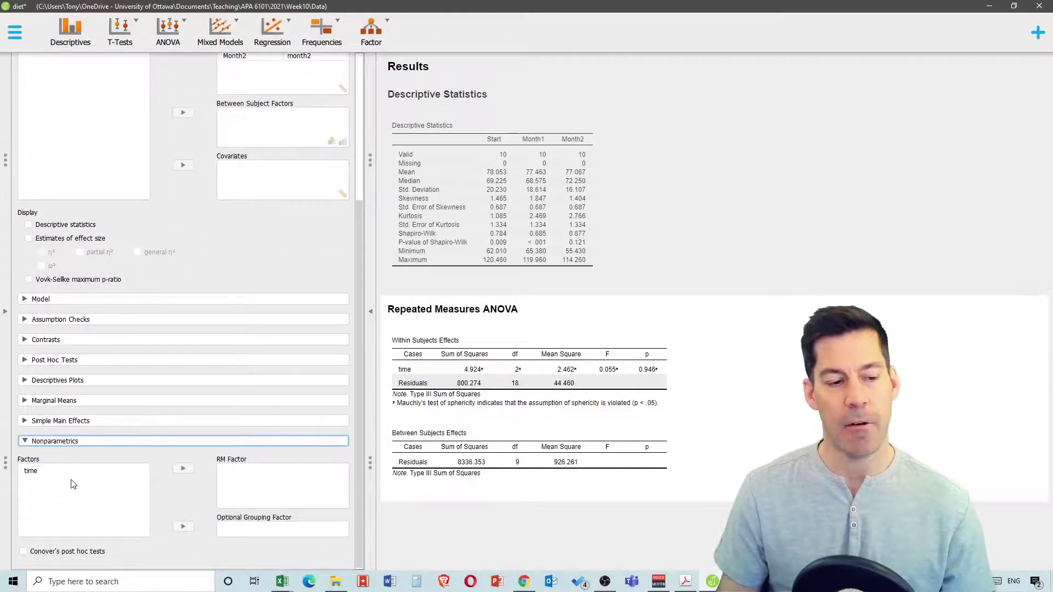
pyautogui.click(59, 478)
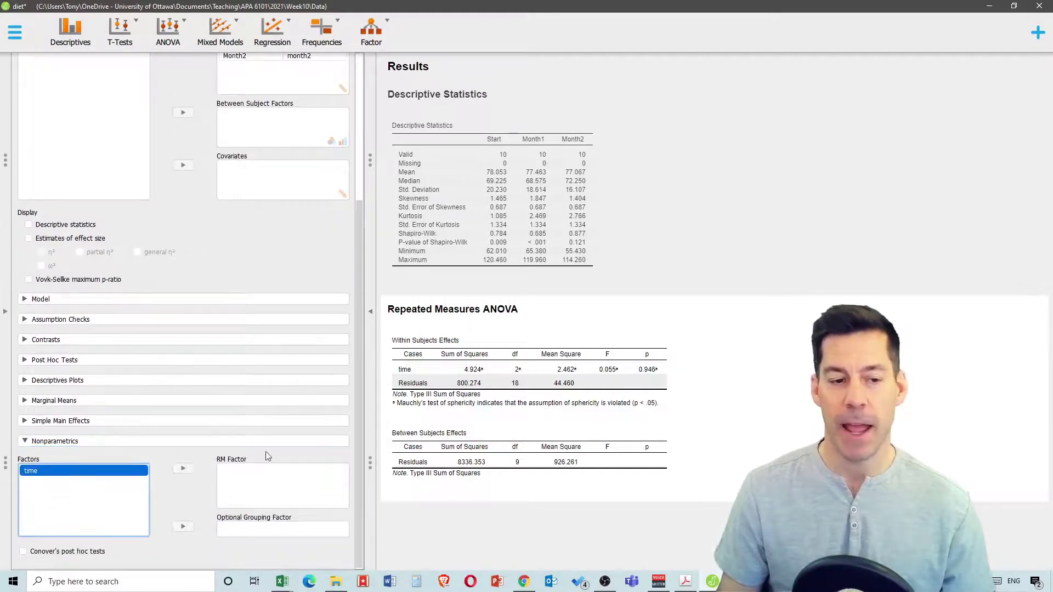
pyautogui.click(183, 469)
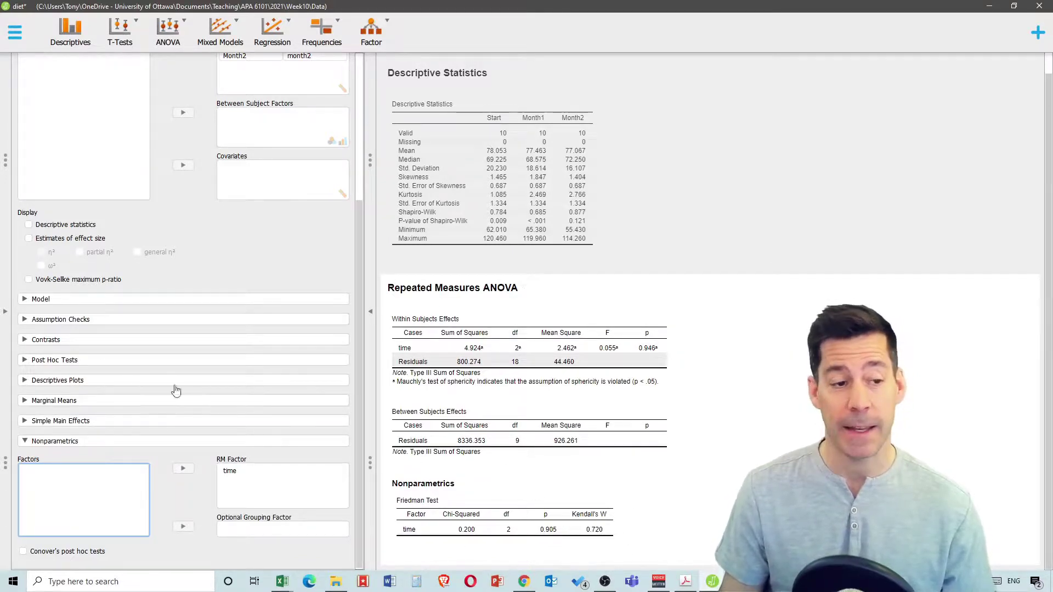
# Add a descriptives plot with time on the horizontal axis
pyautogui.click(25, 380)
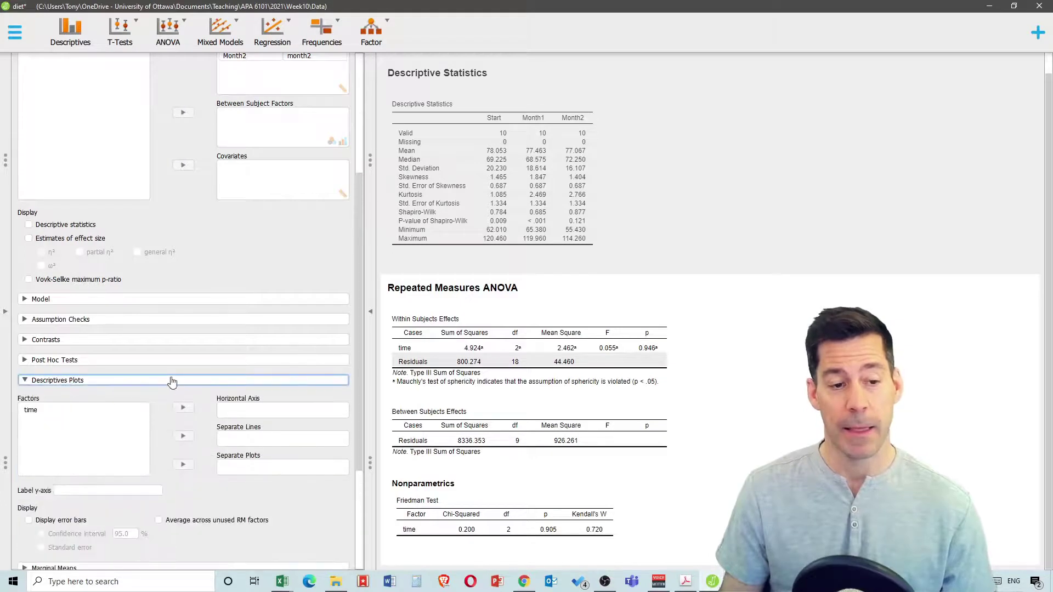
pyautogui.click(45, 243)
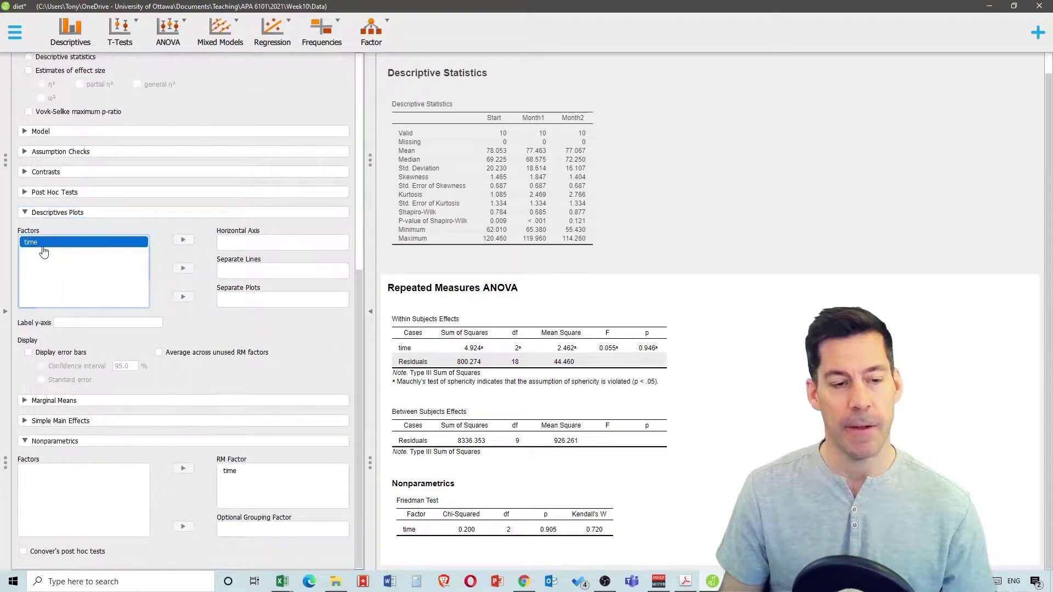
pyautogui.click(184, 241)
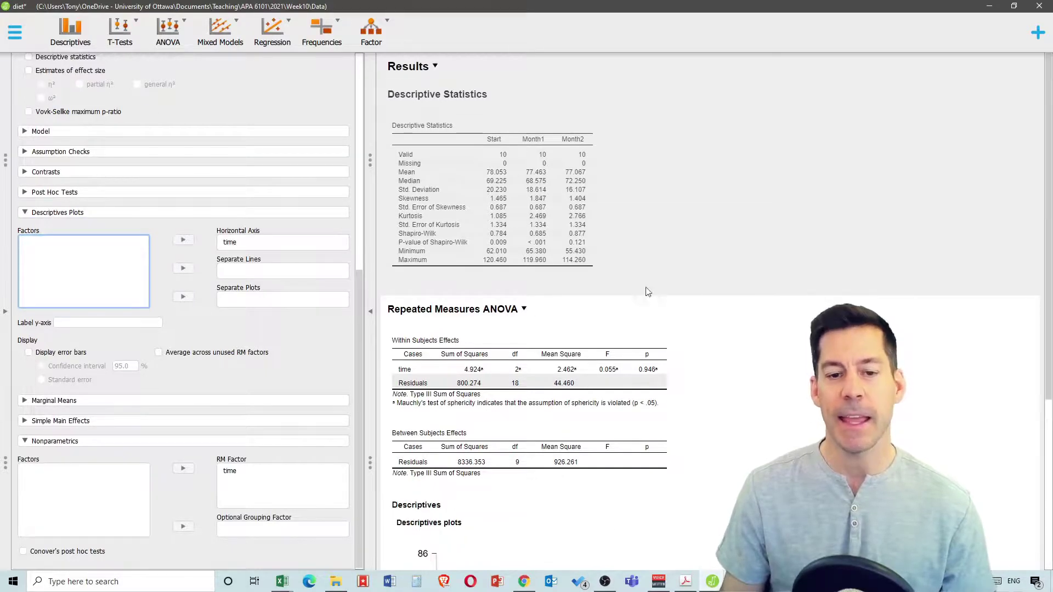
pyautogui.scroll(-3, 653, 288)
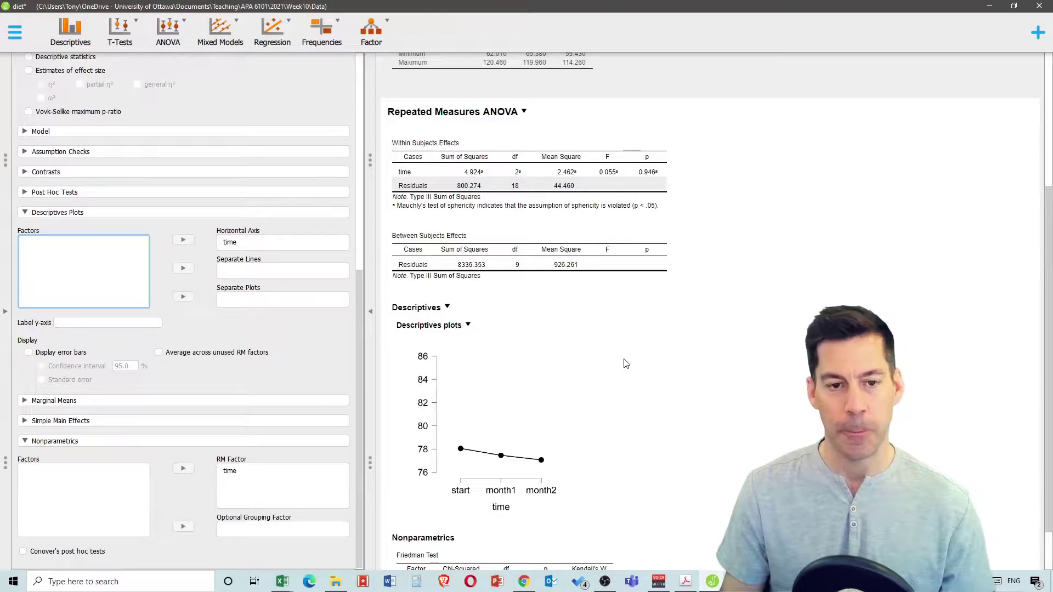
pyautogui.scroll(-1, 627, 363)
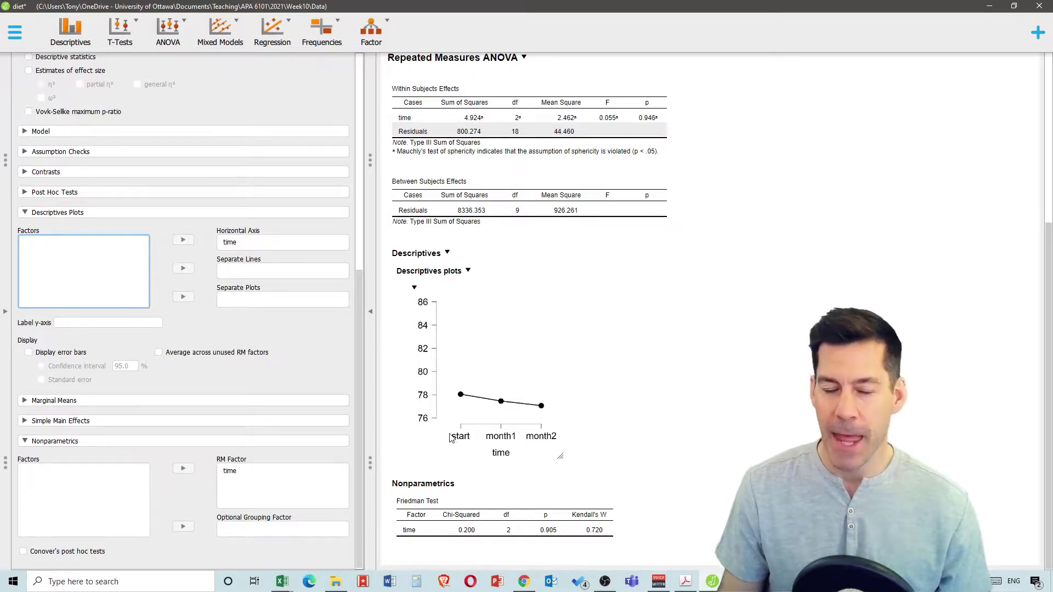
pyautogui.click(23, 193)
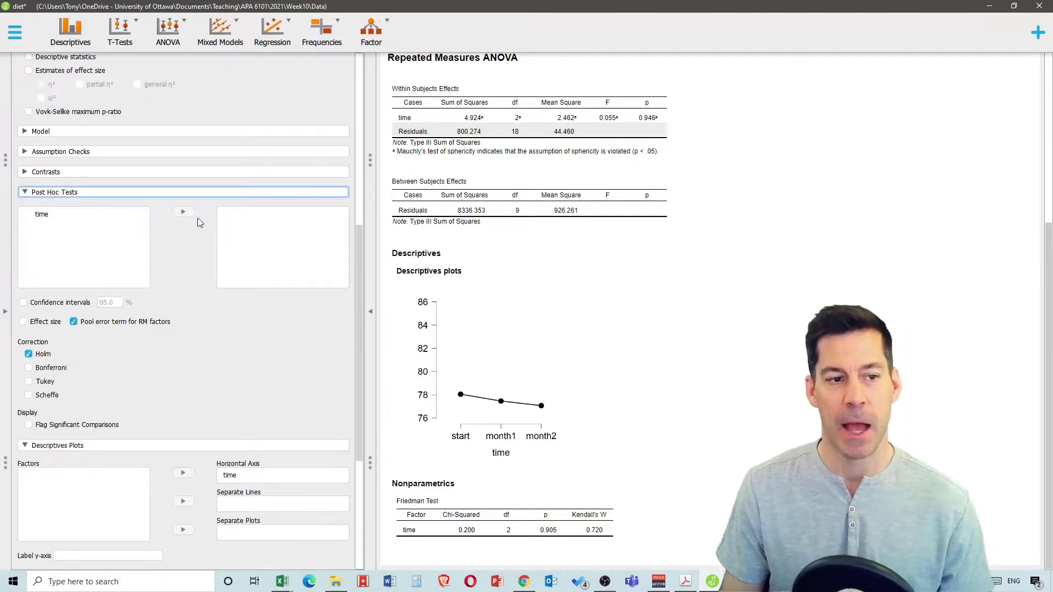